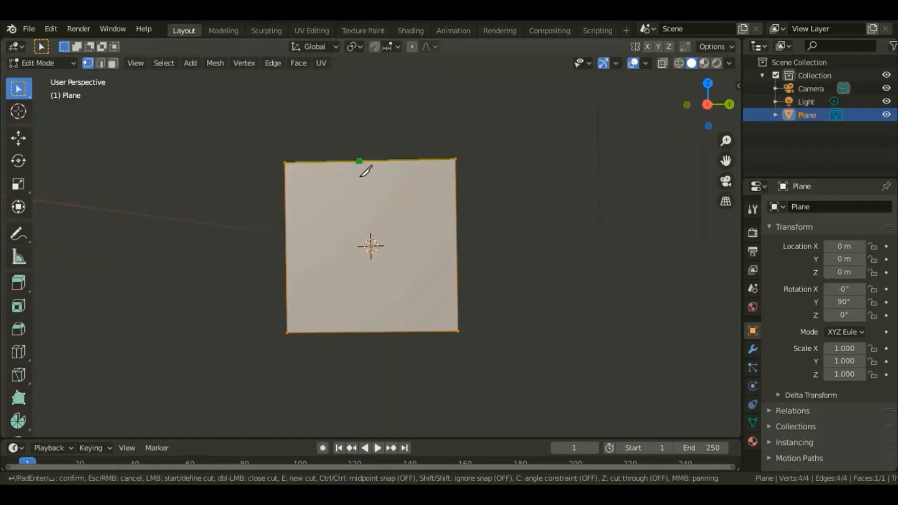
Step: Knife-cut two curved vertical lines through the plane's middle to outline a narrow grass blade
{"action": "mouse_move", "coordinate": [361, 176]}
{"action": "left_mouse_down"}
{"action": "mouse_move", "coordinate": [355, 244]}
{"action": "mouse_move", "coordinate": [371, 341]}
{"action": "left_mouse_up"}
{"action": "key", "text": "Return"}
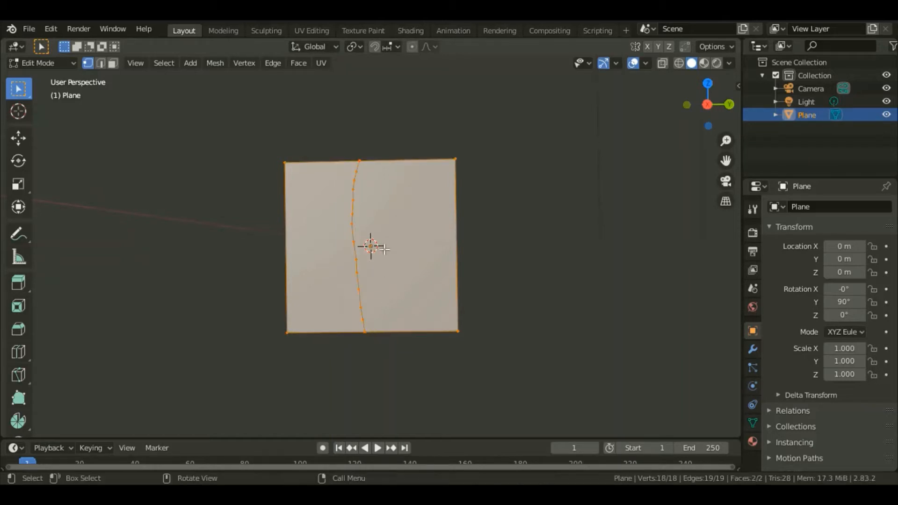
{"action": "key", "text": "k"}
{"action": "left_click_drag", "start_coordinate": [371, 163], "coordinate": [383, 250]}
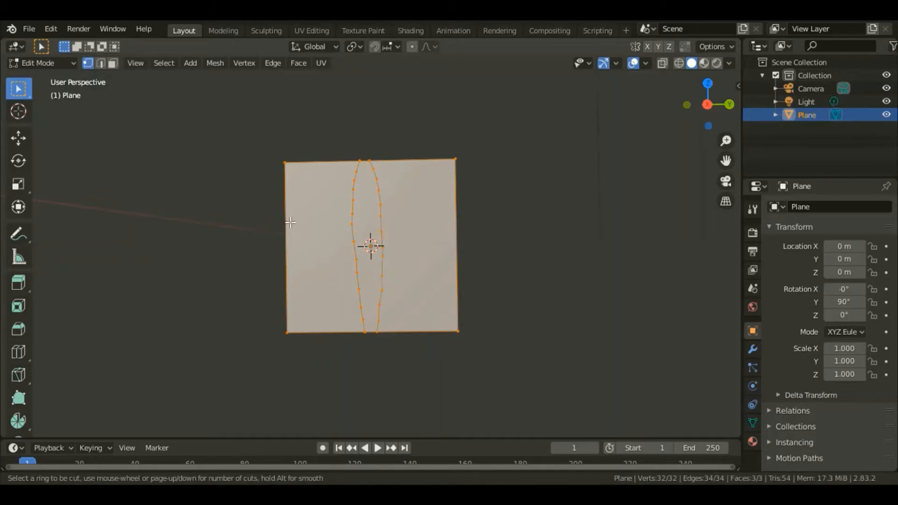
{"action": "key", "text": "Escape"}
Step: Knife-cut cross edges between the two curved lines to divide the blade strip into five segments
{"action": "key", "text": "k"}
{"action": "left_click", "coordinate": [356, 264]}
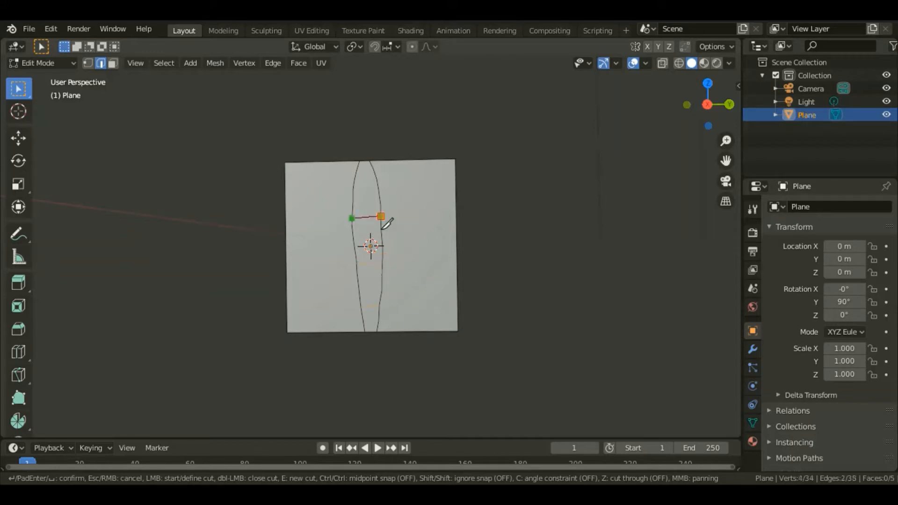
{"action": "left_click", "coordinate": [383, 220]}
{"action": "key", "text": "Return"}
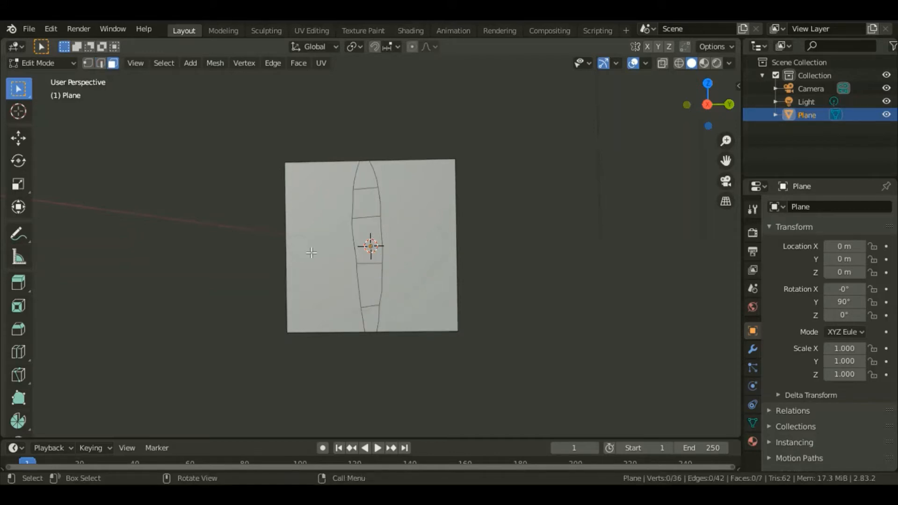
Step: Delete the two large faces on either side of the blade strip
{"action": "left_click", "coordinate": [312, 252]}
{"action": "left_click", "coordinate": [410, 246], "text": "shift"}
{"action": "key", "text": "x"}
{"action": "key", "text": "f"}
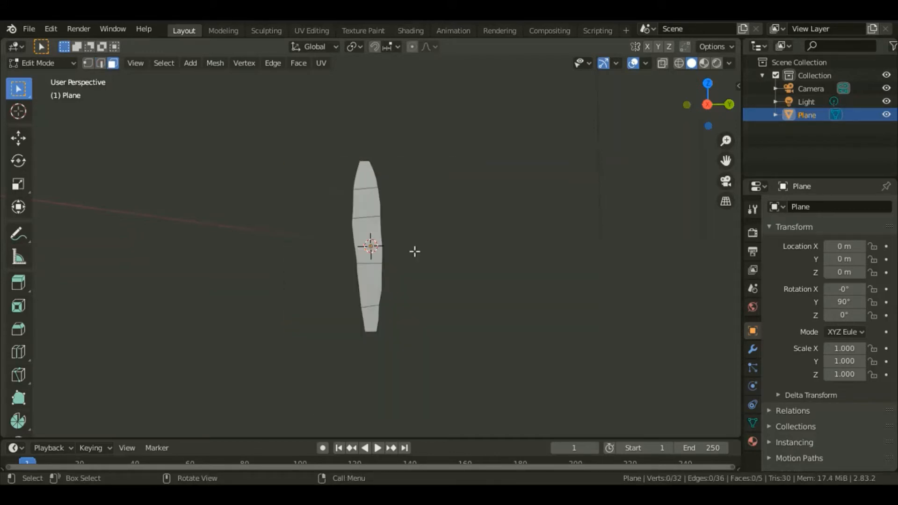
Step: Enable proportional editing and set its falloff to Inverse Square
{"action": "left_click", "coordinate": [412, 47]}
{"action": "left_click", "coordinate": [429, 46]}
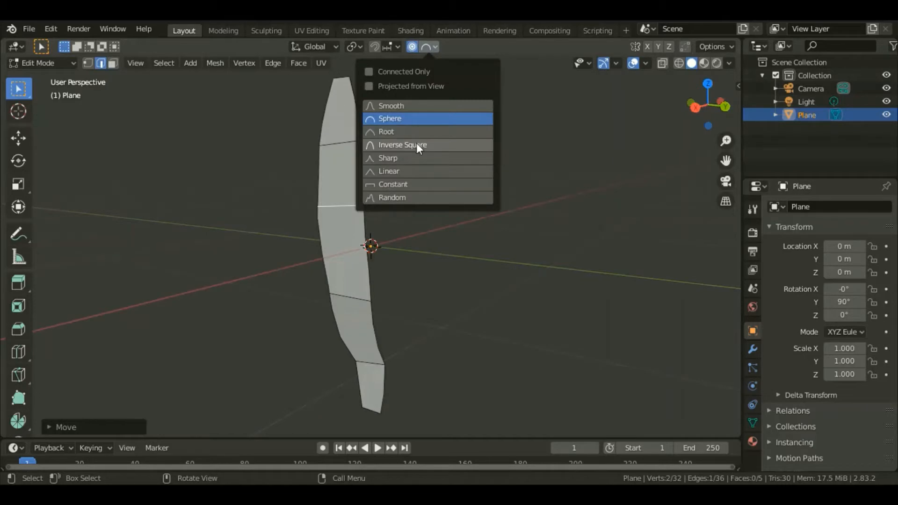
{"action": "left_click", "coordinate": [417, 144]}
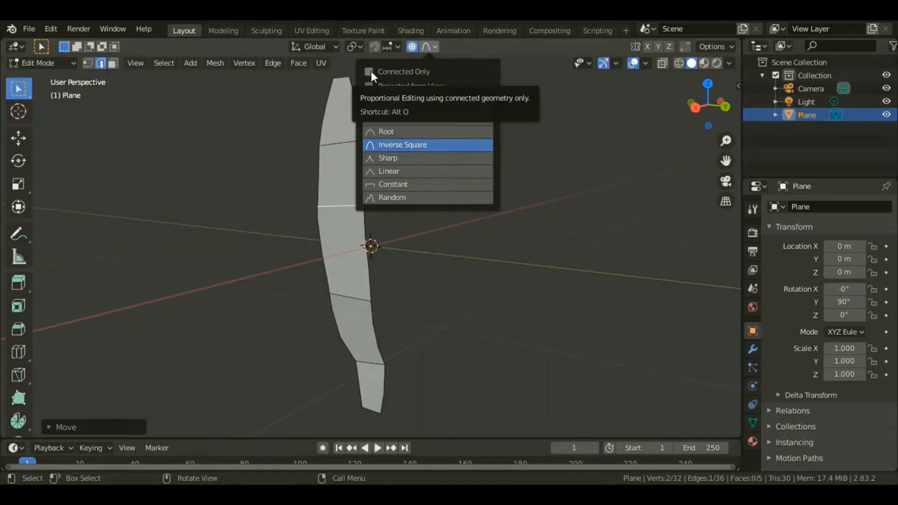
Step: Move the blade's cross edges with proportional editing to bend the blade into a curve
{"action": "key", "text": "g"}
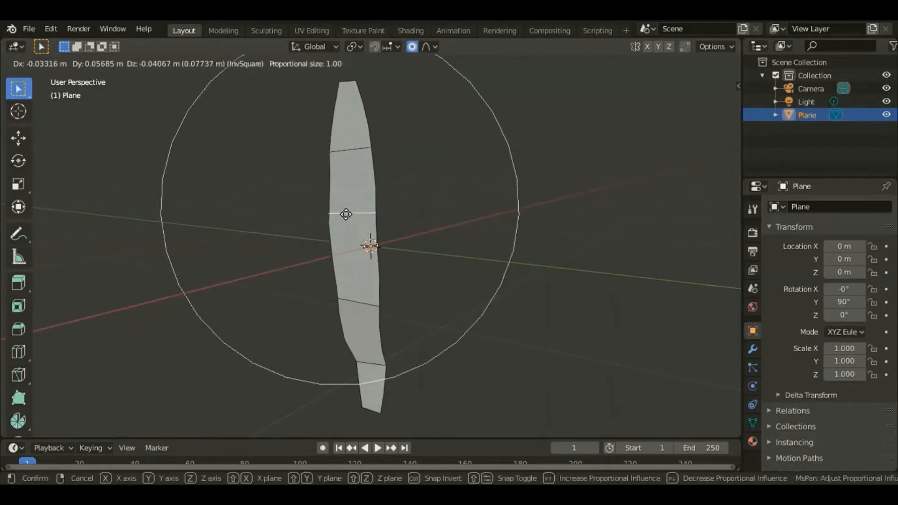
{"action": "left_click", "coordinate": [347, 215]}
{"action": "middle_click_drag", "start_coordinate": [346, 214], "coordinate": [383, 356]}
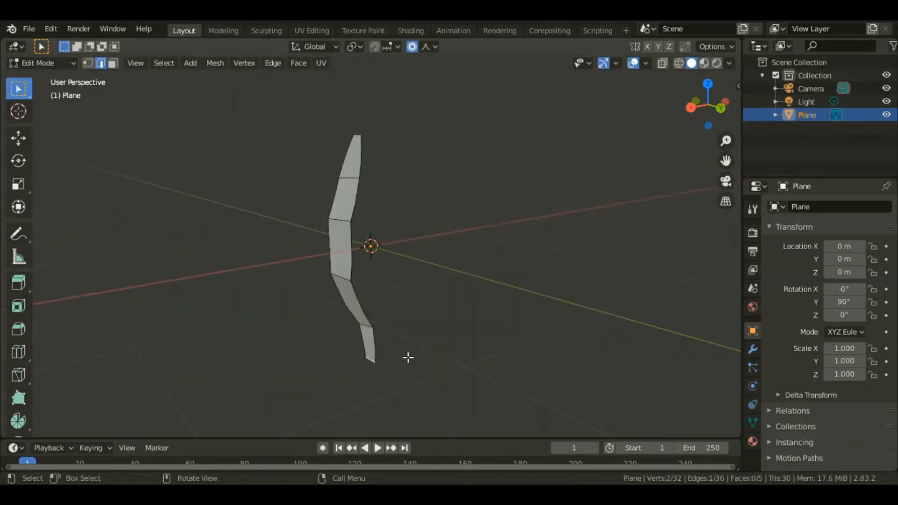
{"action": "key", "text": "g"}
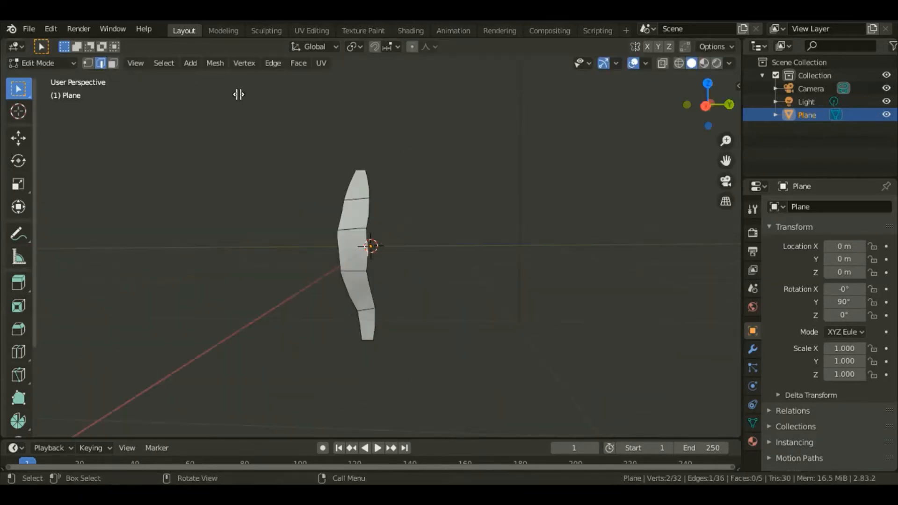
Step: Split the viewport, turn the new area into a Shader Editor, and create a new material for the blade
{"action": "left_click_drag", "start_coordinate": [739, 77], "coordinate": [418, 77]}
{"action": "left_click", "coordinate": [15, 47]}
{"action": "left_click", "coordinate": [52, 136]}
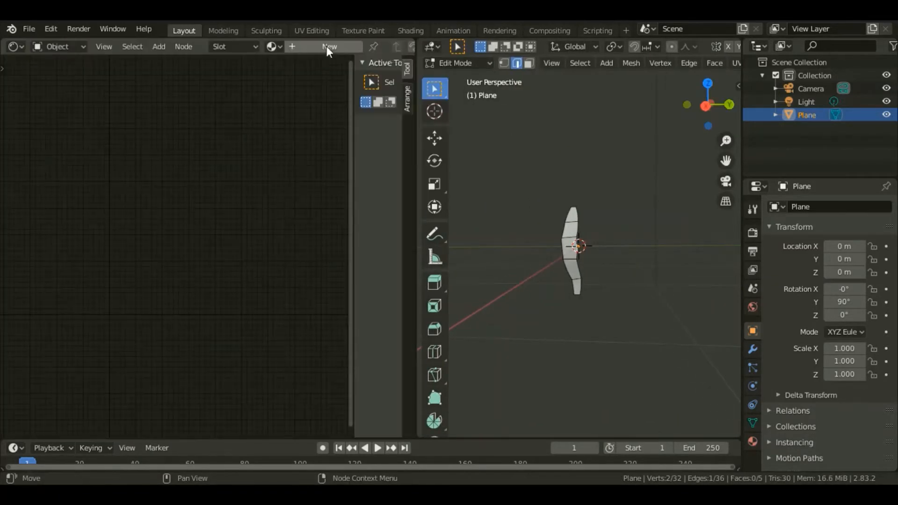
{"action": "left_click", "coordinate": [327, 47]}
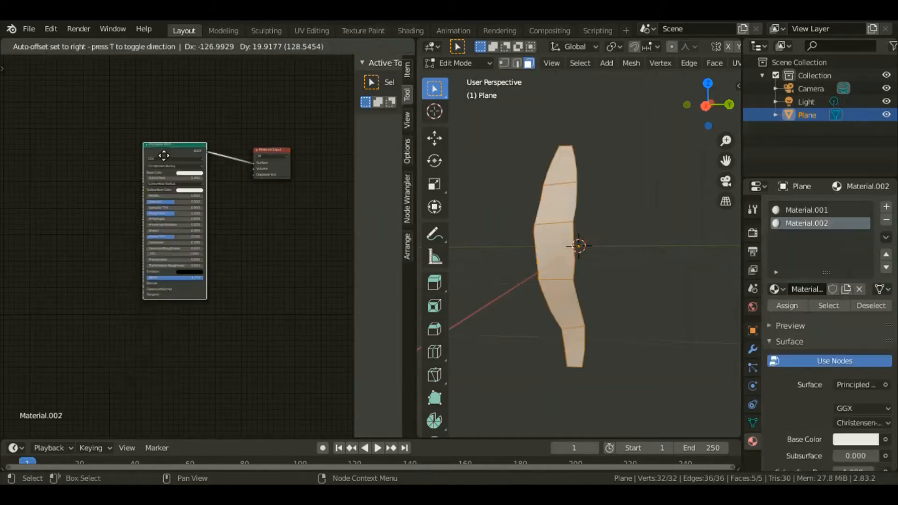
Step: Add a Glass BSDF node next to the Principled BSDF
{"action": "key", "text": "shift+a"}
{"action": "mouse_move", "coordinate": [162, 276]}
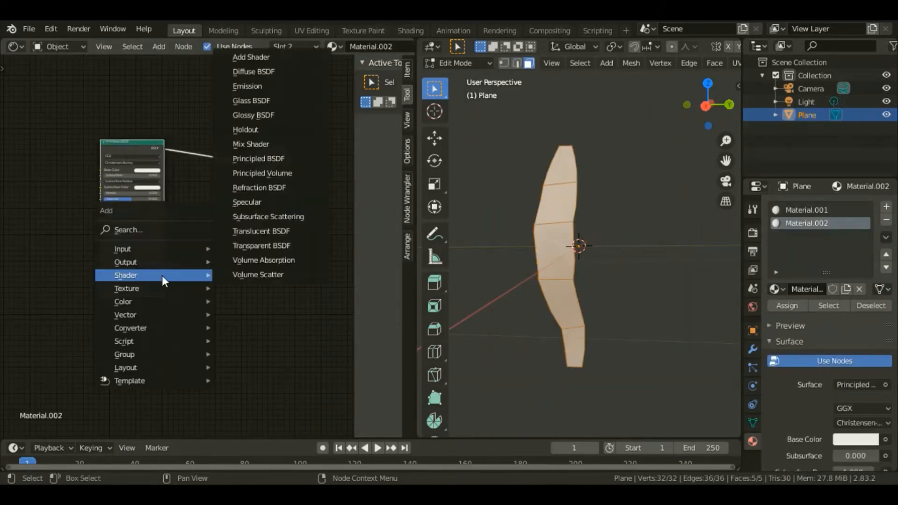
{"action": "left_click", "coordinate": [283, 102]}
{"action": "left_click", "coordinate": [206, 186]}
Step: Insert a Mix Shader before the Material Output and connect the Glass BSDF to its second shader input
{"action": "key", "text": "shift+a"}
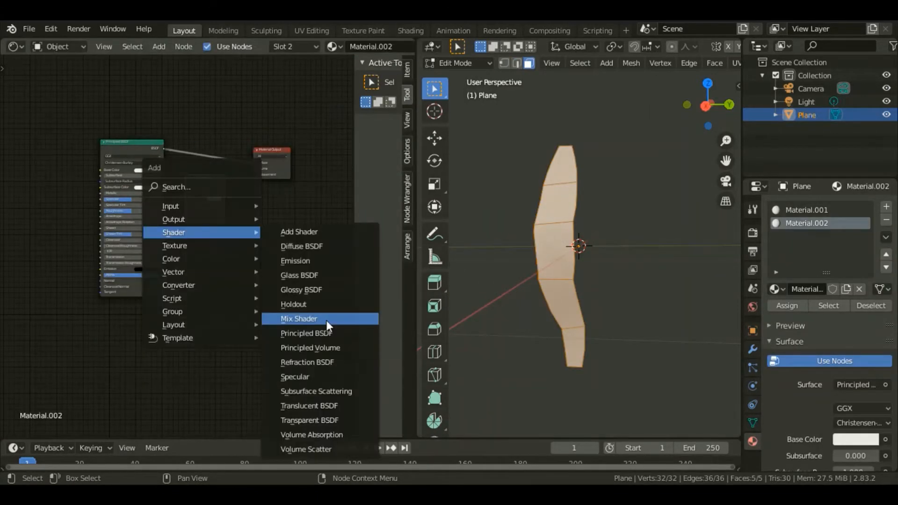
{"action": "left_click", "coordinate": [301, 317]}
{"action": "left_click", "coordinate": [243, 208]}
{"action": "left_click_drag", "start_coordinate": [243, 207], "coordinate": [235, 156]}
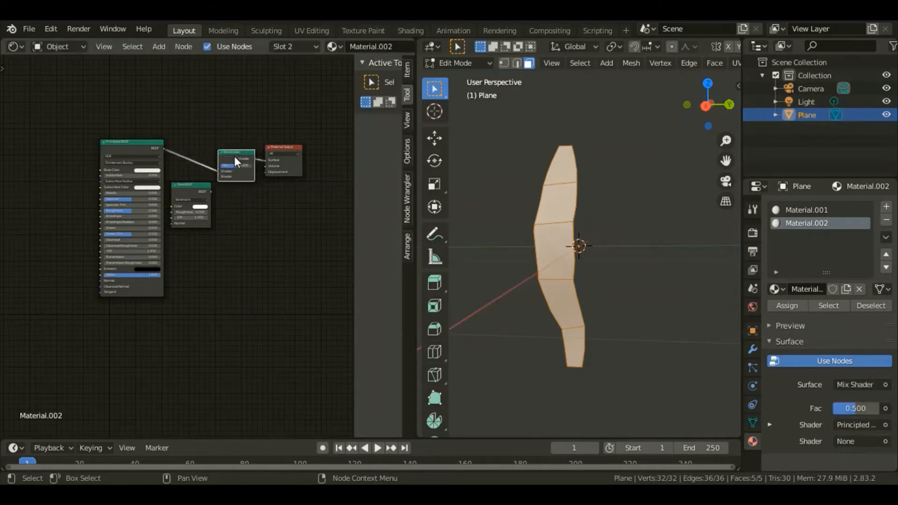
{"action": "left_click_drag", "start_coordinate": [210, 192], "coordinate": [226, 176]}
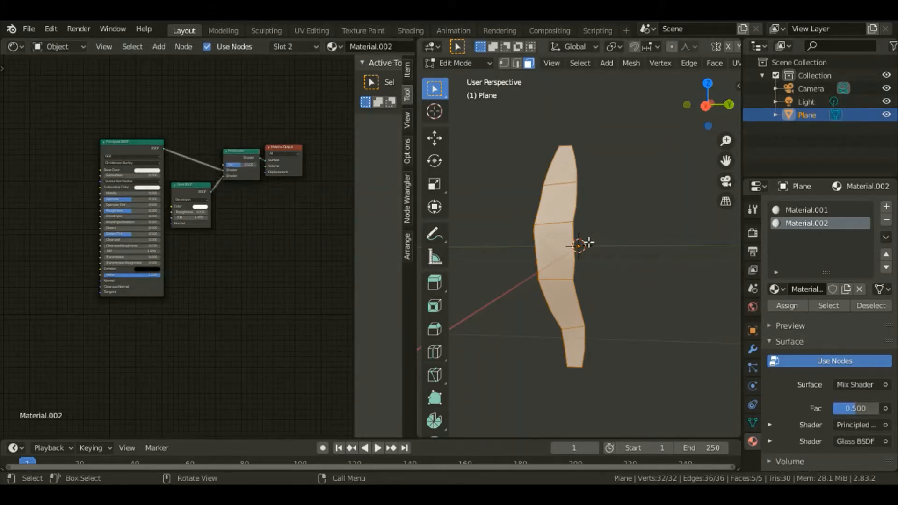
Step: Switch the viewport to rendered shading and set the Principled BSDF base color to green
{"action": "key", "text": "z"}
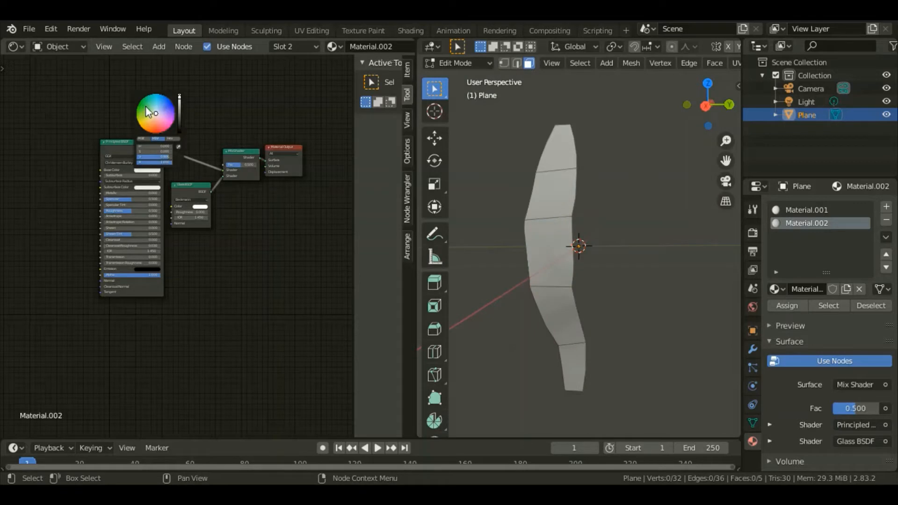
{"action": "left_click", "coordinate": [145, 106]}
Step: Set the material's blend mode to Alpha Blend and its shadow mode to Alpha Clip
{"action": "left_click", "coordinate": [406, 149]}
{"action": "left_click_drag", "start_coordinate": [355, 190], "coordinate": [279, 190]}
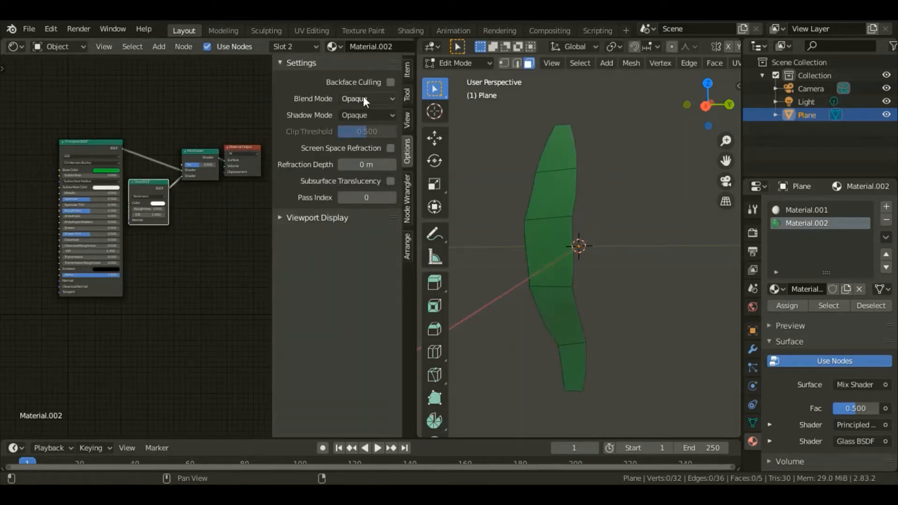
{"action": "left_click", "coordinate": [367, 98]}
{"action": "left_click", "coordinate": [384, 157]}
{"action": "left_click", "coordinate": [368, 115]}
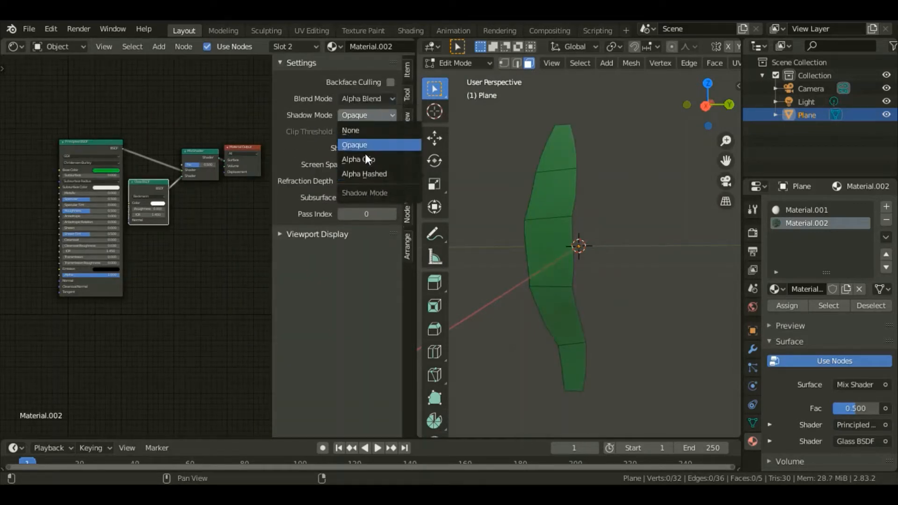
{"action": "left_click", "coordinate": [364, 160]}
{"action": "key", "text": "n"}
Step: Match the Glass BSDF color to the Principled BSDF's green by sampling its base color
{"action": "scroll", "coordinate": [328, 190], "scroll_direction": "up", "scroll_amount": 2}
{"action": "left_click", "coordinate": [238, 187]}
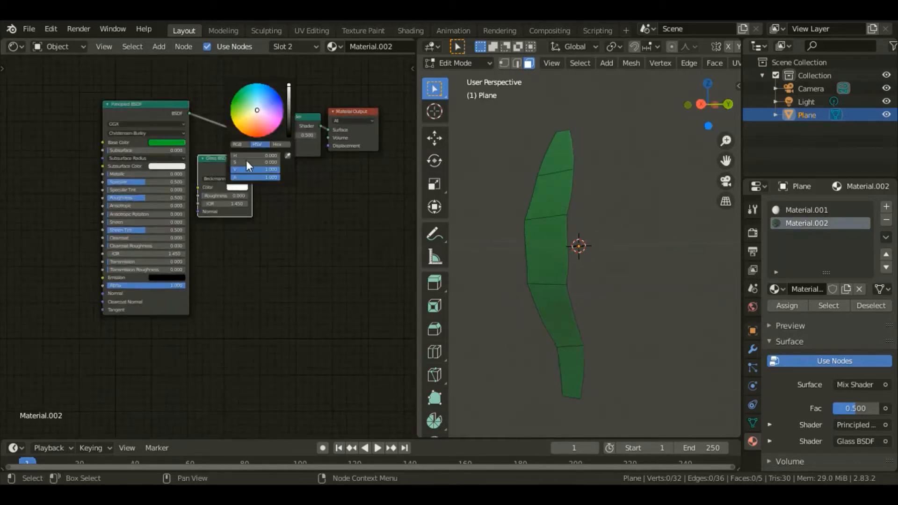
{"action": "left_click", "coordinate": [288, 156]}
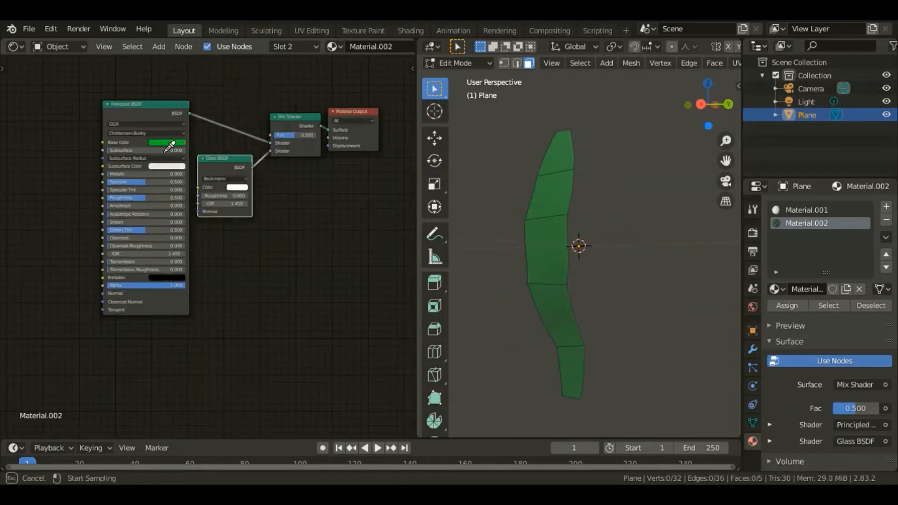
{"action": "left_click", "coordinate": [172, 146]}
Step: Use the table_mou… environment image as the world background color
{"action": "left_click", "coordinate": [755, 308]}
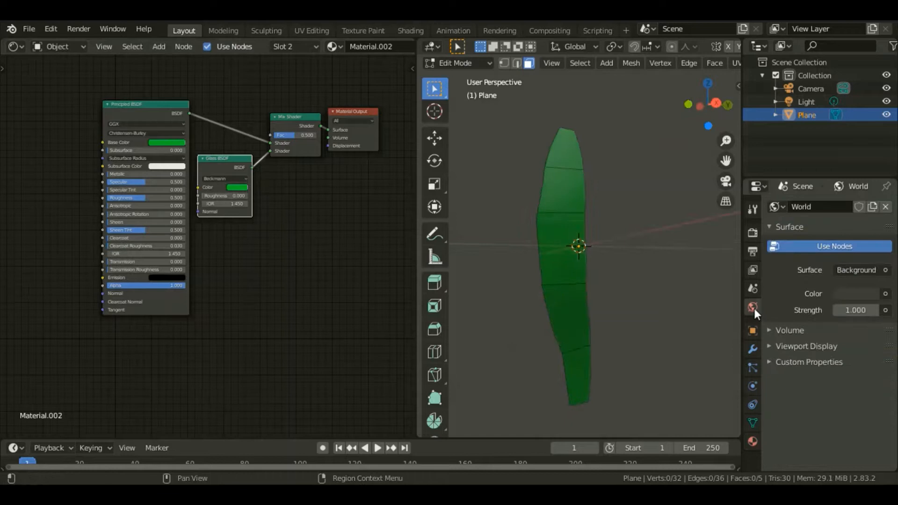
{"action": "left_click", "coordinate": [864, 274]}
{"action": "left_click", "coordinate": [656, 148]}
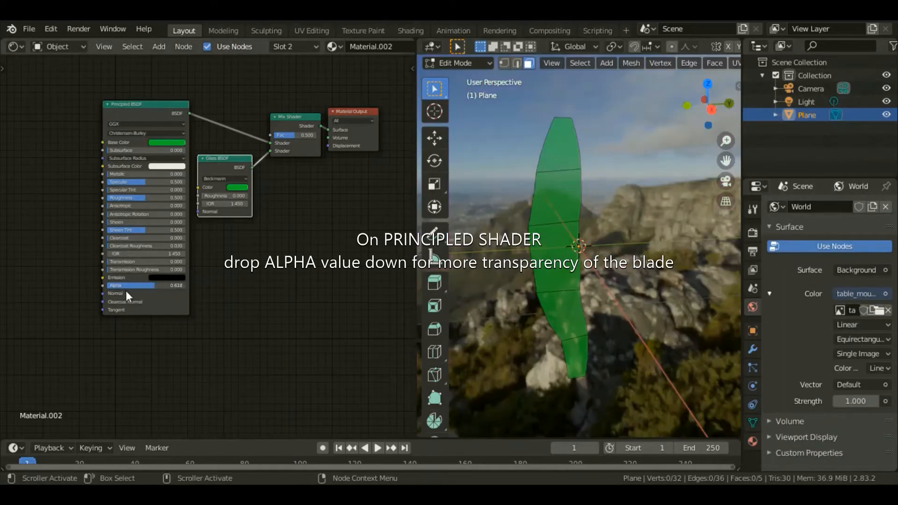
Step: Enable the Transparent film option in the render settings
{"action": "left_click", "coordinate": [753, 232]}
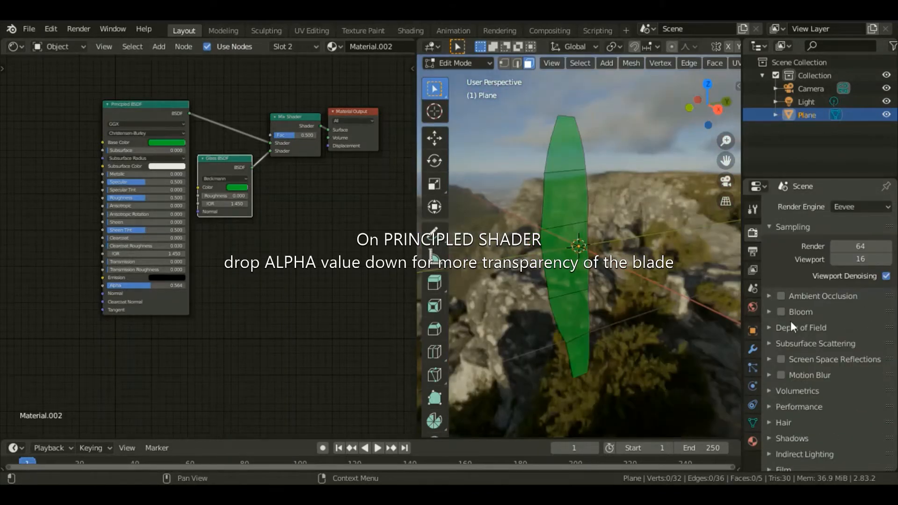
{"action": "scroll", "coordinate": [791, 321], "scroll_direction": "down", "scroll_amount": 4}
{"action": "left_click", "coordinate": [790, 401]}
{"action": "scroll", "coordinate": [823, 397], "scroll_direction": "down", "scroll_amount": 3}
{"action": "left_click", "coordinate": [873, 383]}
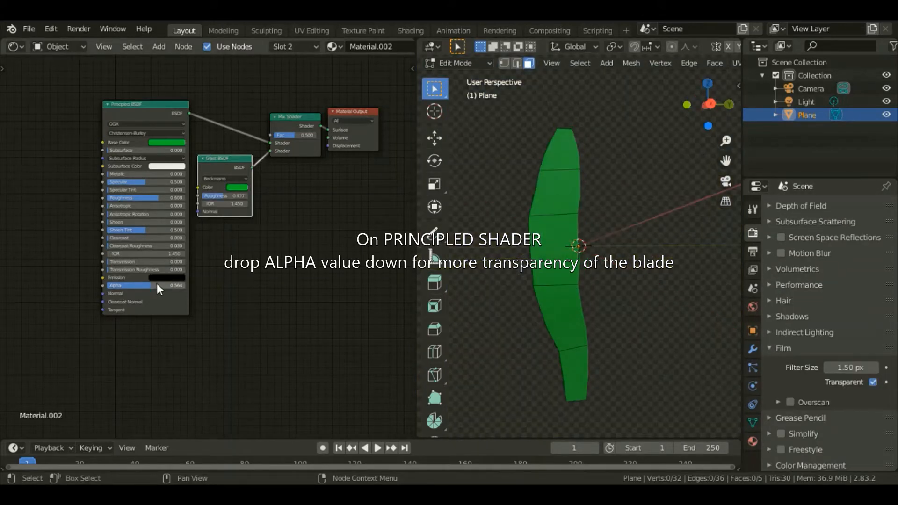
Step: Lower the Principled BSDF alpha to 0.445 and connect a new Bump node to its Normal input
{"action": "left_click_drag", "start_coordinate": [156, 284], "coordinate": [147, 284]}
{"action": "key", "text": "shift+a"}
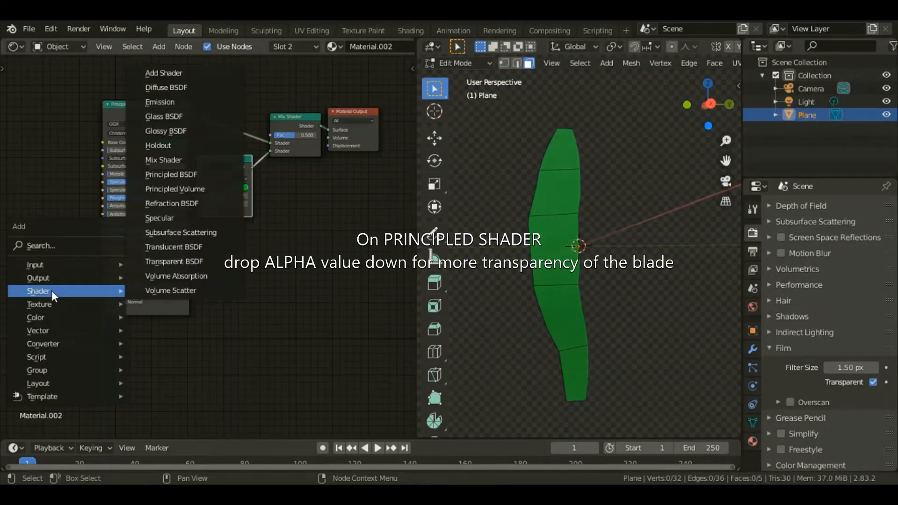
{"action": "mouse_move", "coordinate": [61, 331]}
{"action": "left_click", "coordinate": [183, 331]}
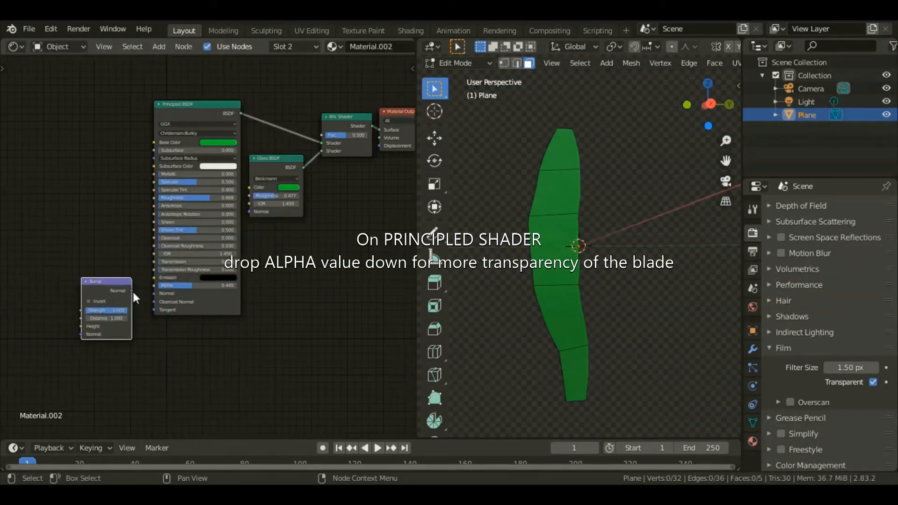
{"action": "left_click_drag", "start_coordinate": [132, 291], "coordinate": [158, 293]}
Step: Add a Noise Texture node and connect its Fac output to the Bump node's Height input
{"action": "key", "text": "shift+a"}
{"action": "mouse_move", "coordinate": [56, 279]}
{"action": "left_click", "coordinate": [183, 247]}
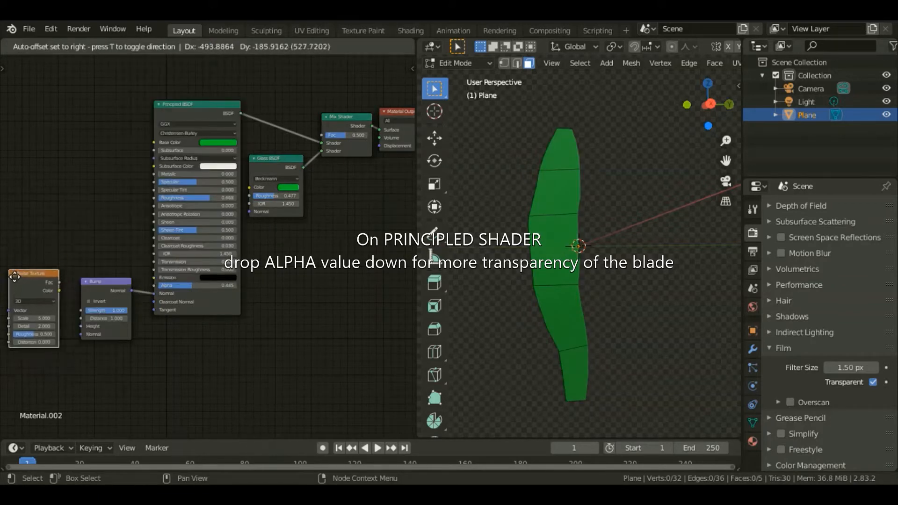
{"action": "left_click", "coordinate": [12, 285]}
{"action": "scroll", "coordinate": [12, 287], "scroll_direction": "up", "scroll_amount": 3}
{"action": "left_click_drag", "start_coordinate": [110, 225], "coordinate": [147, 283]}
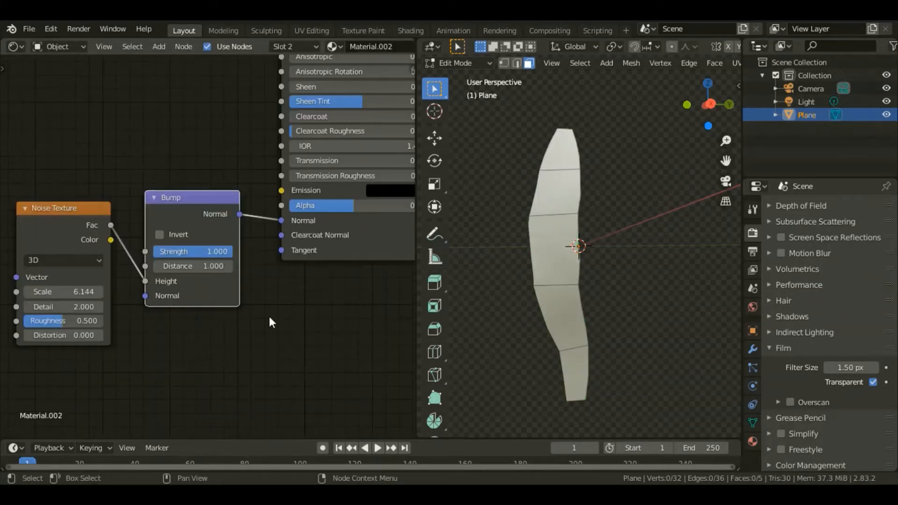
Step: Adjust the noise to scale 4.840, detail 1.999 and roughness 0.767, and the bump to strength 0.500 and distance 0.224
{"action": "left_click_drag", "start_coordinate": [61, 292], "coordinate": [56, 293]}
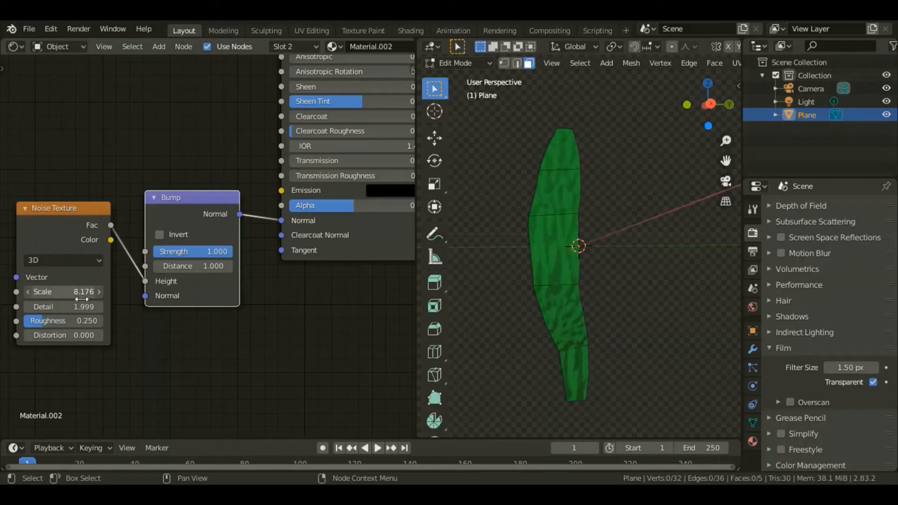
{"action": "left_click_drag", "start_coordinate": [82, 300], "coordinate": [79, 299]}
{"action": "left_click_drag", "start_coordinate": [159, 274], "coordinate": [162, 283]}
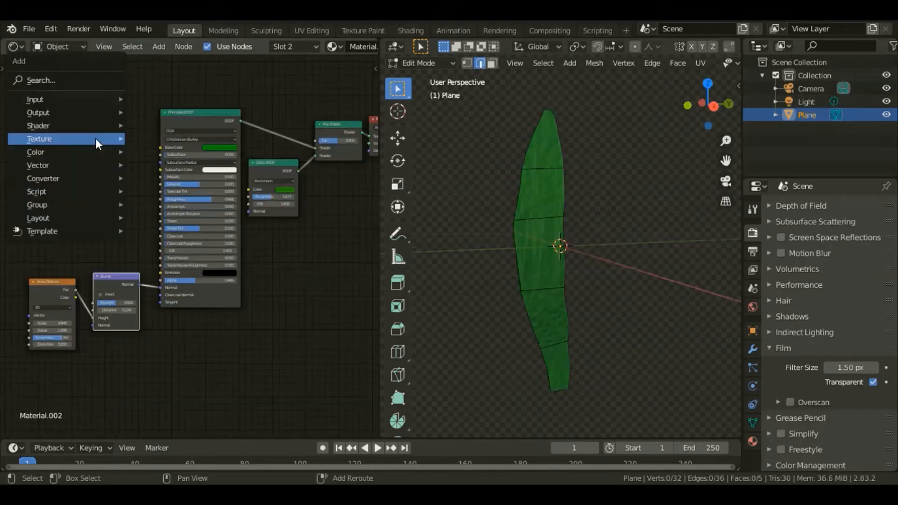
Step: Add a MixRGB node and an Object Info node ahead of the Principled BSDF
{"action": "mouse_move", "coordinate": [96, 139]}
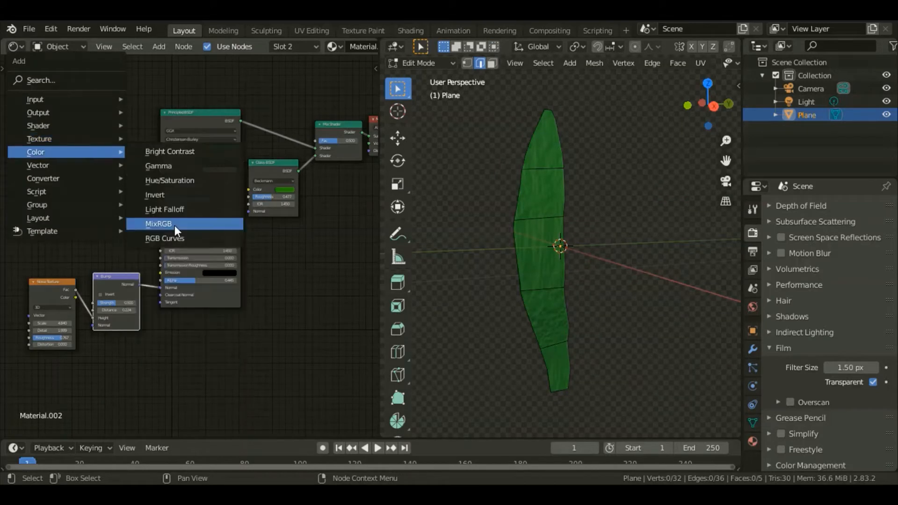
{"action": "left_click", "coordinate": [175, 225]}
{"action": "right_click", "coordinate": [166, 225]}
{"action": "key", "text": "shift+a"}
{"action": "mouse_move", "coordinate": [103, 129]}
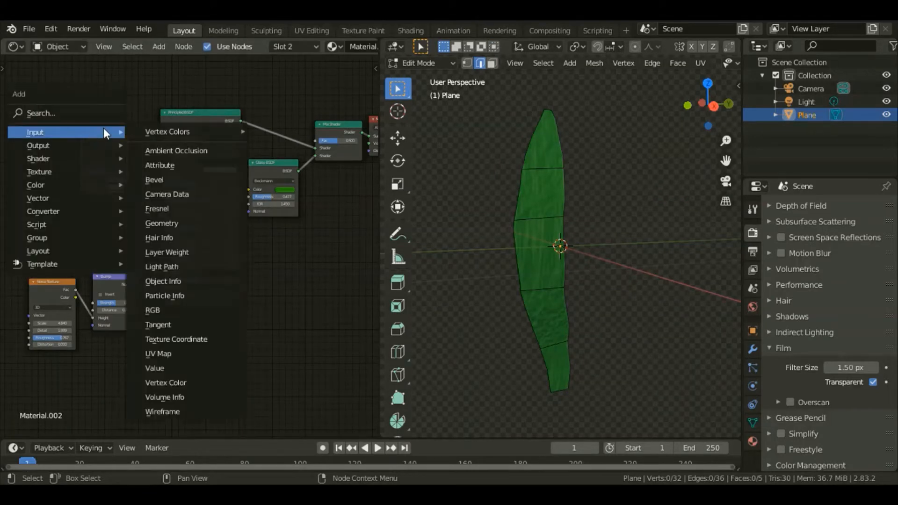
{"action": "left_click", "coordinate": [201, 281]}
{"action": "left_click", "coordinate": [61, 173]}
Step: Connect Object Info's Random output to the Mix node's Color1 and the Mix output to the Principled Base Color
{"action": "left_click_drag", "start_coordinate": [61, 172], "coordinate": [82, 170]}
{"action": "left_click_drag", "start_coordinate": [128, 146], "coordinate": [161, 148]}
{"action": "left_click_drag", "start_coordinate": [81, 172], "coordinate": [81, 180]}
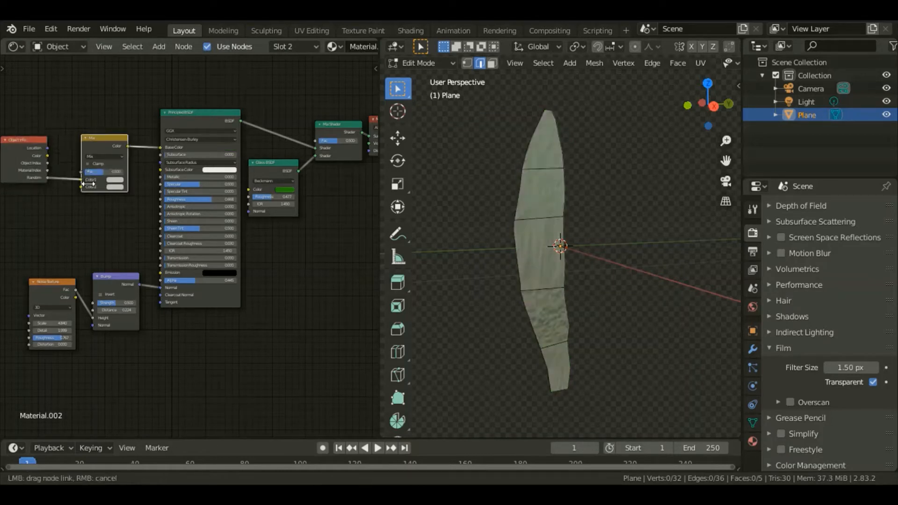
Step: Set the Mix node's Color2 to green
{"action": "left_click", "coordinate": [116, 187]}
{"action": "left_click", "coordinate": [117, 105]}
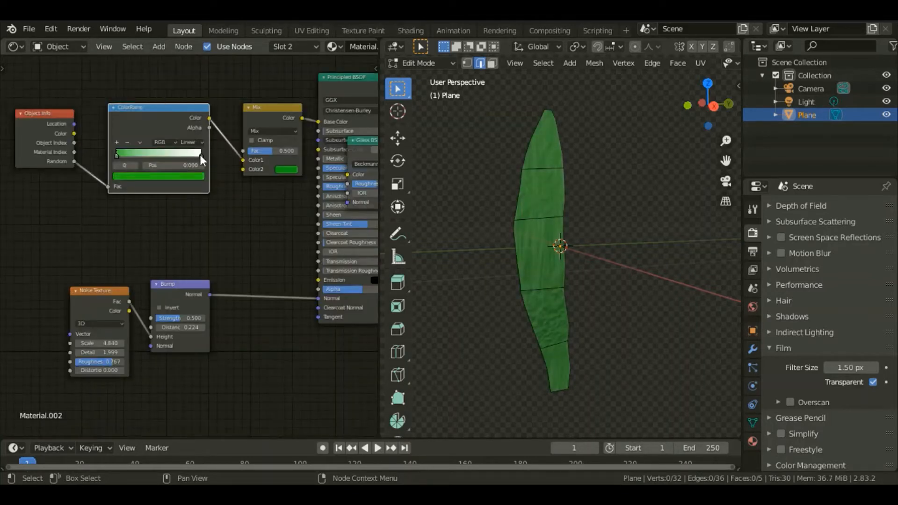
Step: Change the white end stop of the ColorRamp to teal
{"action": "left_click", "coordinate": [201, 156]}
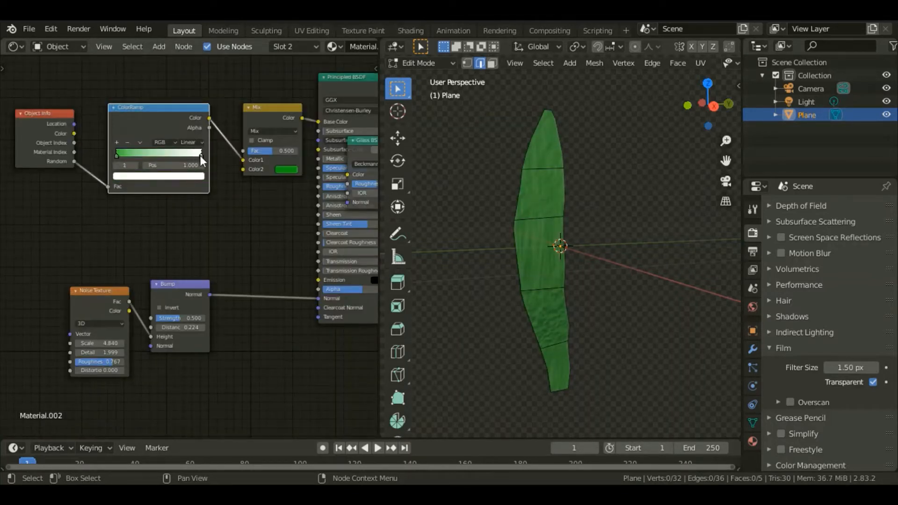
{"action": "left_click", "coordinate": [173, 176]}
{"action": "left_click", "coordinate": [152, 60]}
Step: Add intermediate stops to the ColorRamp and color the one at 0.250 pale yellow: hue 0.180, saturation 0.391, value 0.717
{"action": "left_click", "coordinate": [116, 142]}
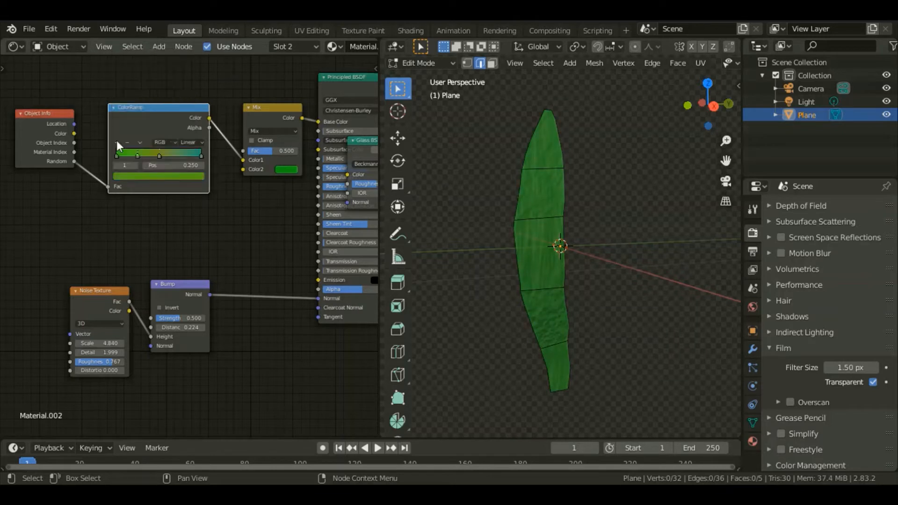
{"action": "left_click", "coordinate": [139, 173]}
{"action": "left_click", "coordinate": [137, 91]}
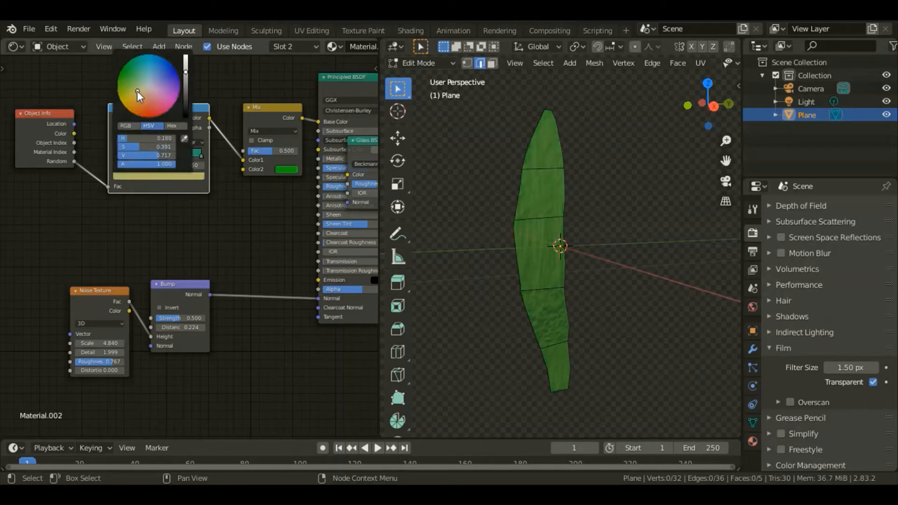
{"action": "left_click", "coordinate": [278, 130]}
Step: Join the shader editor area with the 3D viewport so the viewport fills the space
{"action": "left_click", "coordinate": [280, 289]}
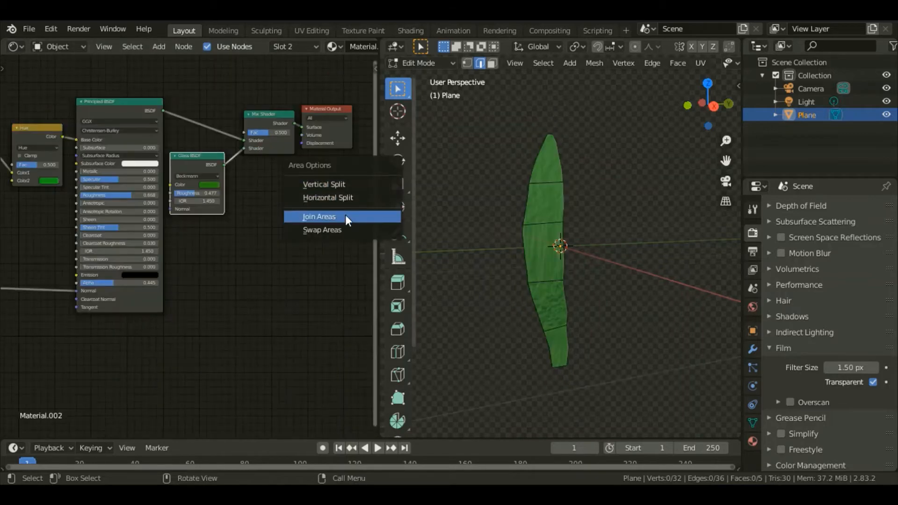
{"action": "left_click", "coordinate": [345, 216]}
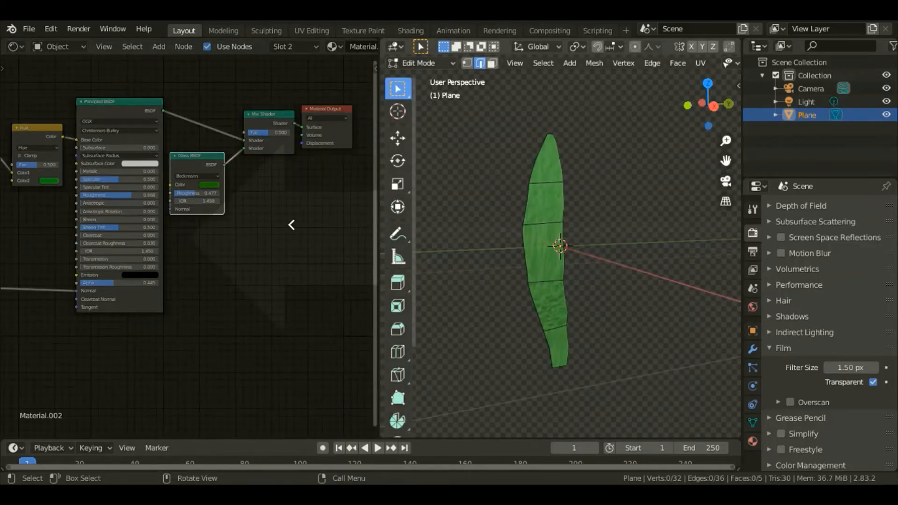
{"action": "left_click", "coordinate": [292, 225]}
Step: Duplicate the whole grass blade and rotate the copy about -80.8° around Z
{"action": "key", "text": "a"}
{"action": "key", "text": "g"}
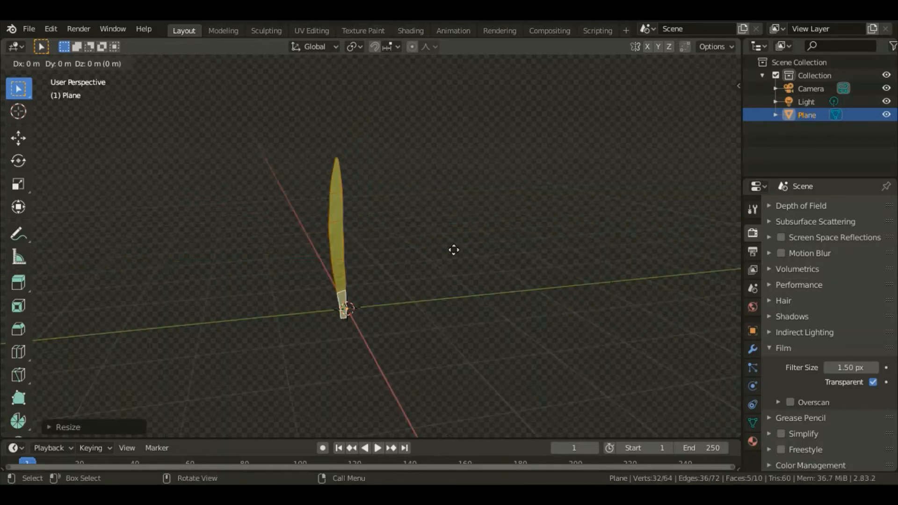
{"action": "key", "text": "r"}
{"action": "key", "text": "z"}
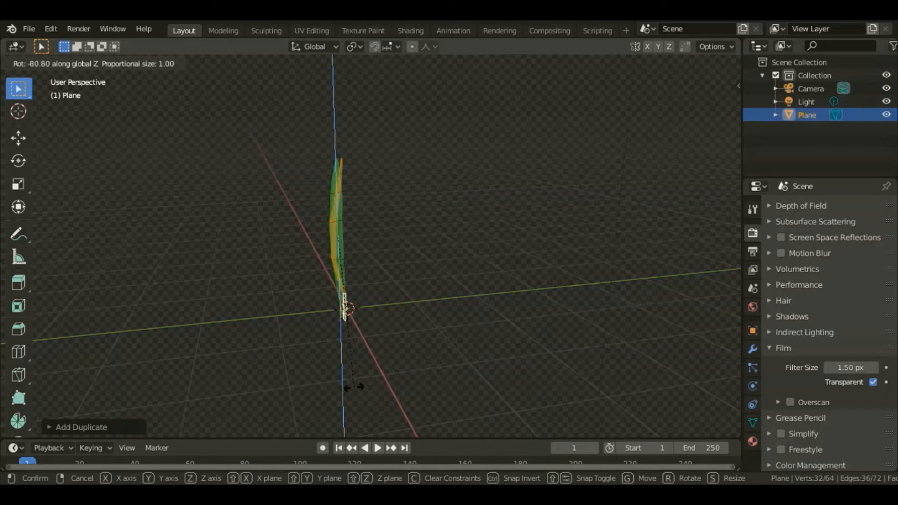
{"action": "left_click", "coordinate": [353, 388]}
Step: Shorten the copied blade along Z and shift it along X away from the original
{"action": "key", "text": "s"}
{"action": "key", "text": "z"}
{"action": "left_click", "coordinate": [420, 294]}
{"action": "key", "text": "g"}
{"action": "key", "text": "x"}
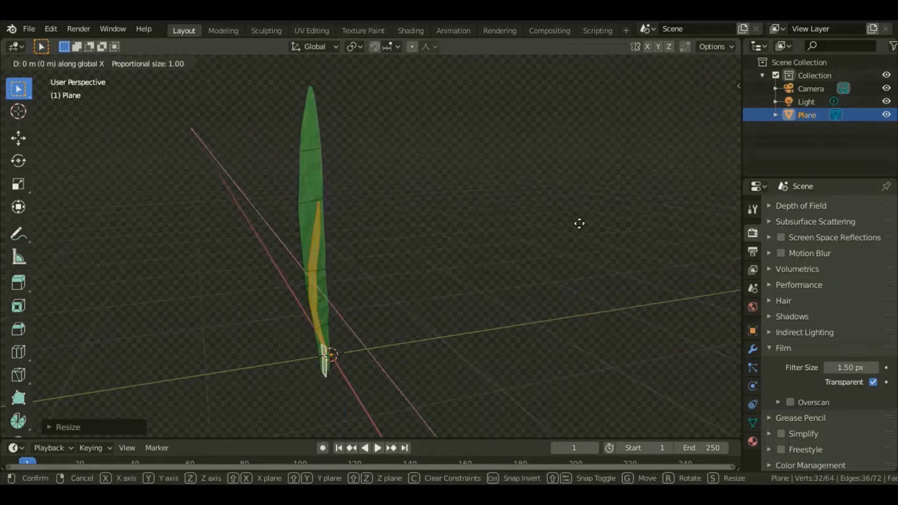
{"action": "left_click", "coordinate": [590, 233]}
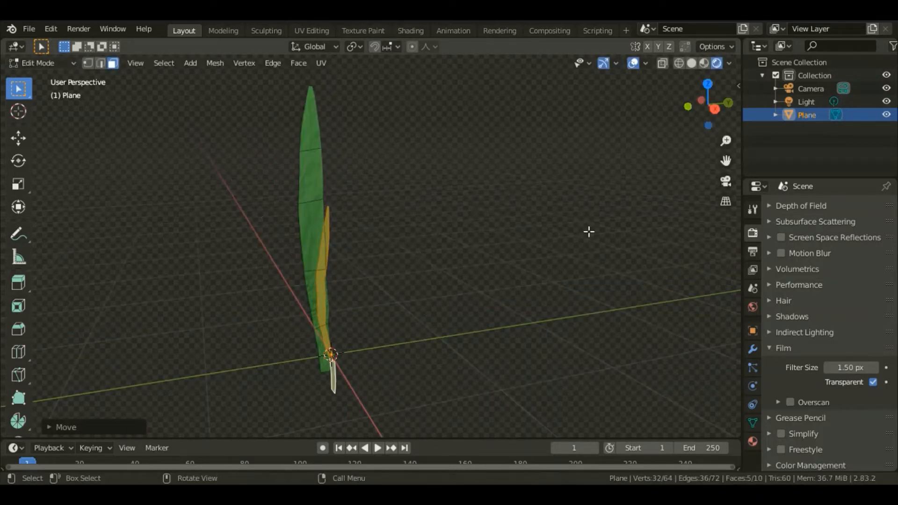
Step: Duplicate the short blade, rotating the new copy about -66° around Z and scaling it up
{"action": "middle_click_drag", "start_coordinate": [588, 232], "coordinate": [515, 182]}
{"action": "key", "text": "shift+d"}
{"action": "key", "text": "r"}
{"action": "key", "text": "z"}
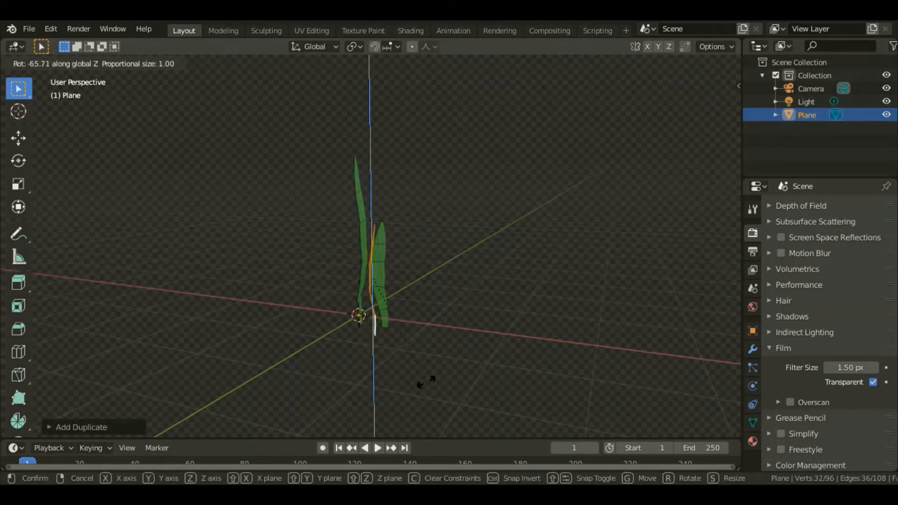
{"action": "key", "text": "s"}
{"action": "left_click", "coordinate": [529, 364]}
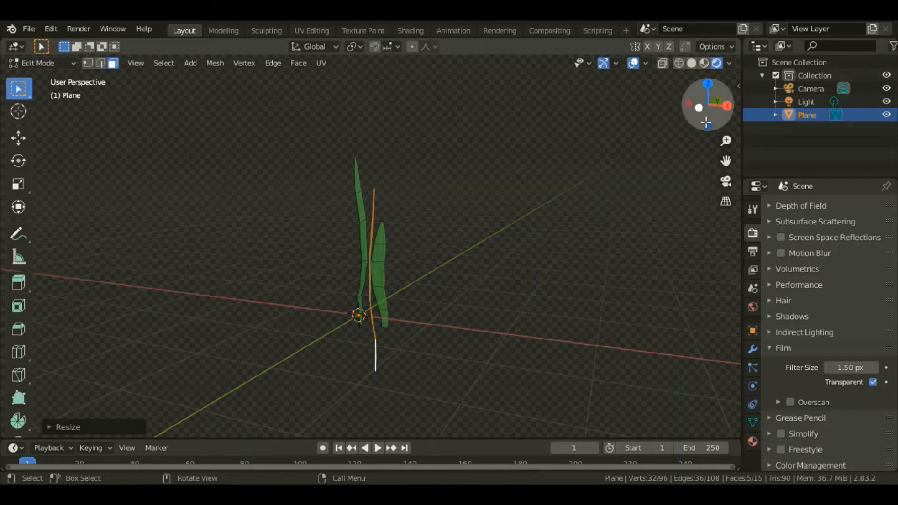
Step: Make two more blade copies, rotating the first around Z and rescaling the second, to fill out the clump
{"action": "left_click_drag", "start_coordinate": [699, 110], "coordinate": [627, 120]}
{"action": "key", "text": "shift+d"}
{"action": "key", "text": "r"}
{"action": "key", "text": "z"}
{"action": "left_click", "coordinate": [295, 153]}
{"action": "key", "text": "shift+d"}
{"action": "key", "text": "s"}
{"action": "left_click_drag", "start_coordinate": [627, 120], "coordinate": [613, 120]}
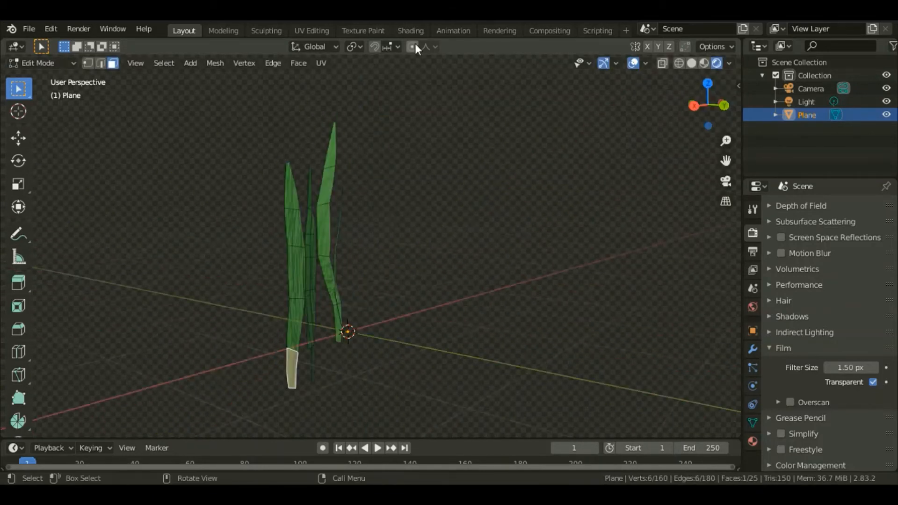
Step: Turn on proportional editing and bend the front blade by moving its upper face about 0.19 m with Sharp falloff
{"action": "left_click", "coordinate": [415, 45]}
{"action": "left_click", "coordinate": [298, 216]}
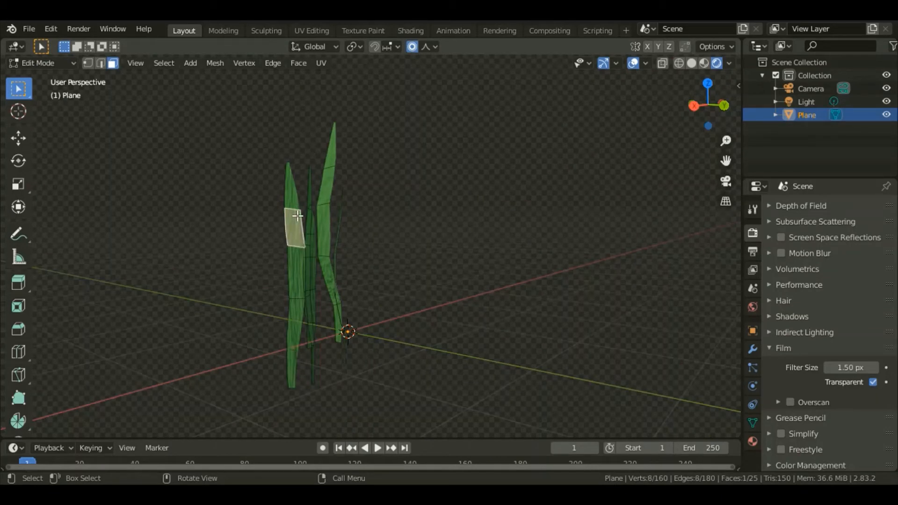
{"action": "key", "text": "g"}
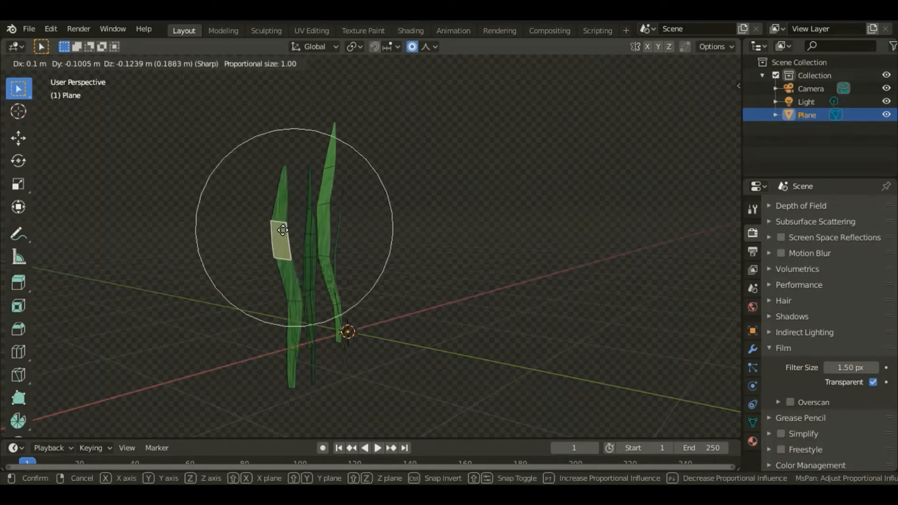
{"action": "key", "text": "Return"}
{"action": "left_click", "coordinate": [338, 133]}
Step: Duplicate all the blades of the clump, rotating the copies around Z and scaling them down
{"action": "key", "text": "g"}
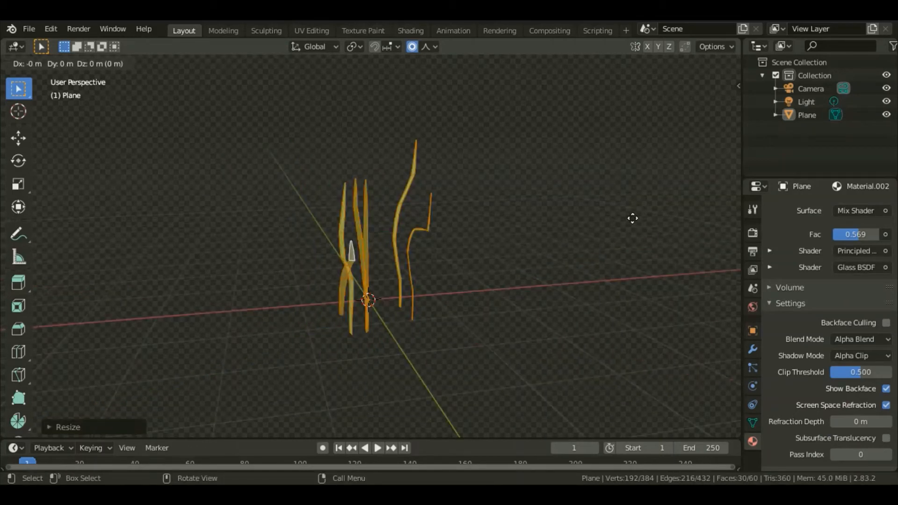
{"action": "key", "text": "r"}
{"action": "key", "text": "z"}
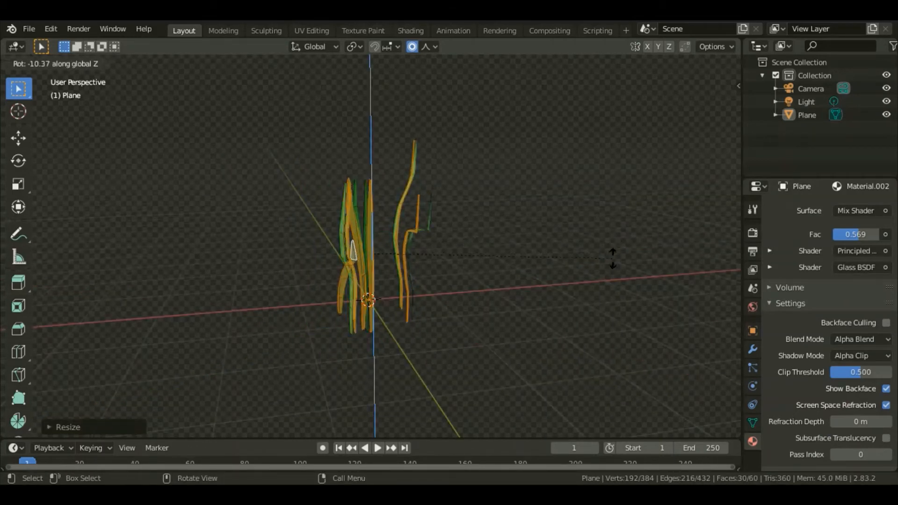
{"action": "left_click", "coordinate": [534, 280]}
{"action": "key", "text": "s"}
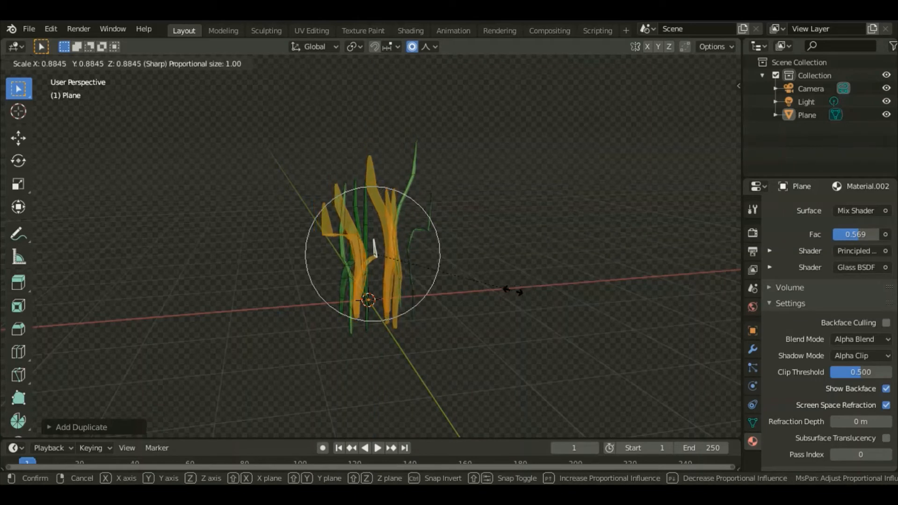
{"action": "left_click", "coordinate": [482, 305]}
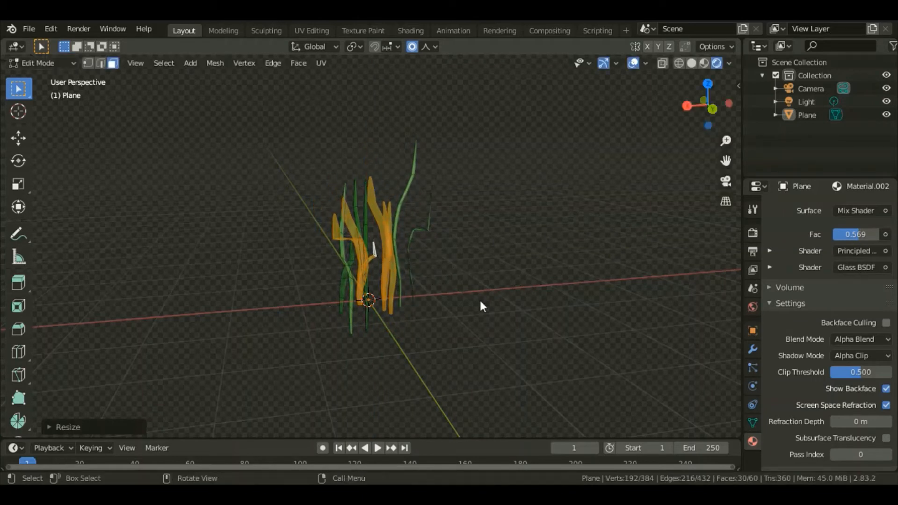
Step: Move the duplicated blades slightly along Y and deselect them
{"action": "key", "text": "g"}
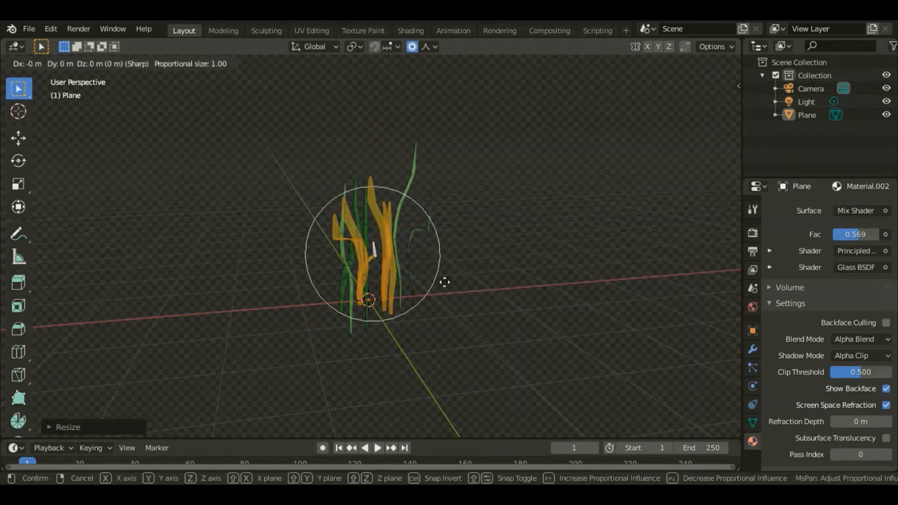
{"action": "key", "text": "y"}
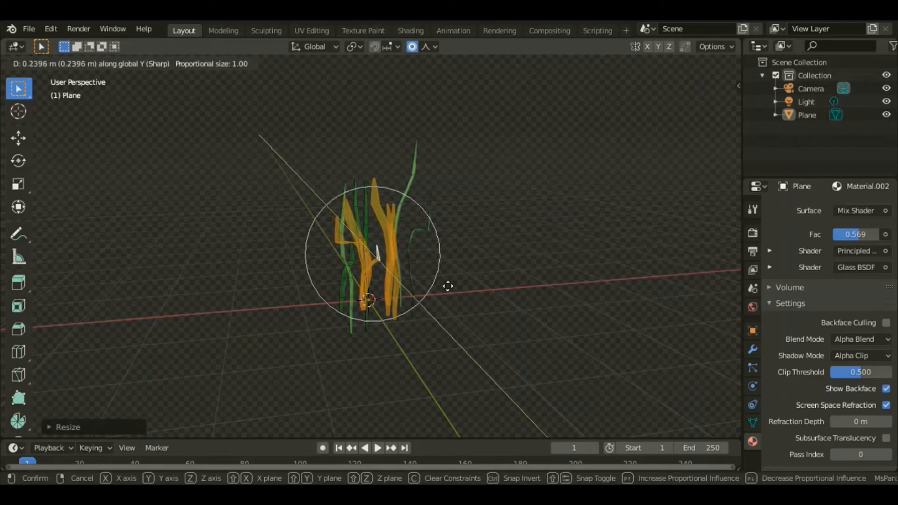
{"action": "left_click", "coordinate": [439, 279]}
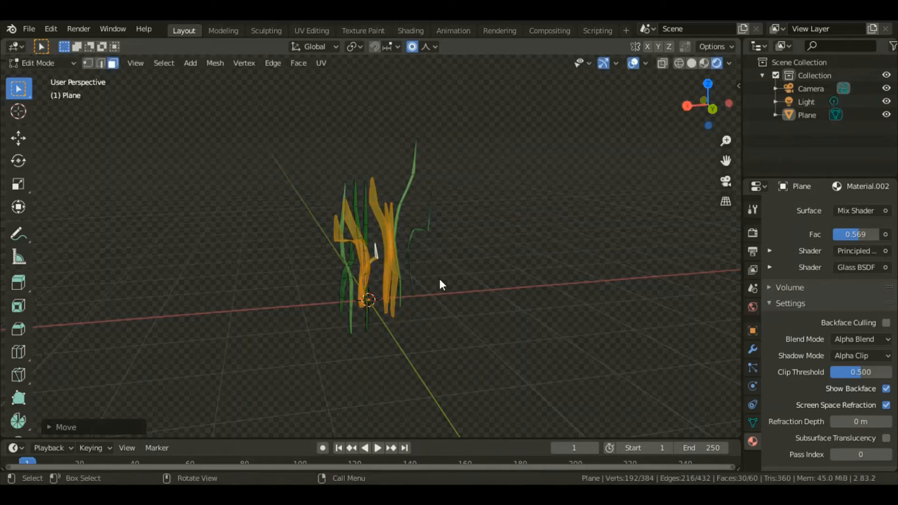
{"action": "left_click", "coordinate": [486, 246]}
Step: Add a Landscape mesh under the grass clump and flatten it to about 0.42 along Z
{"action": "middle_click_drag", "start_coordinate": [487, 246], "coordinate": [586, 189]}
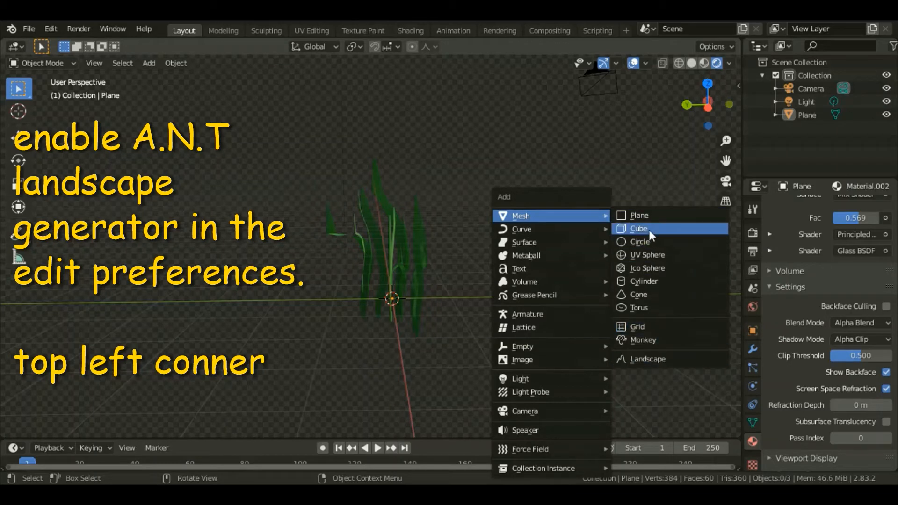
{"action": "left_click", "coordinate": [660, 358]}
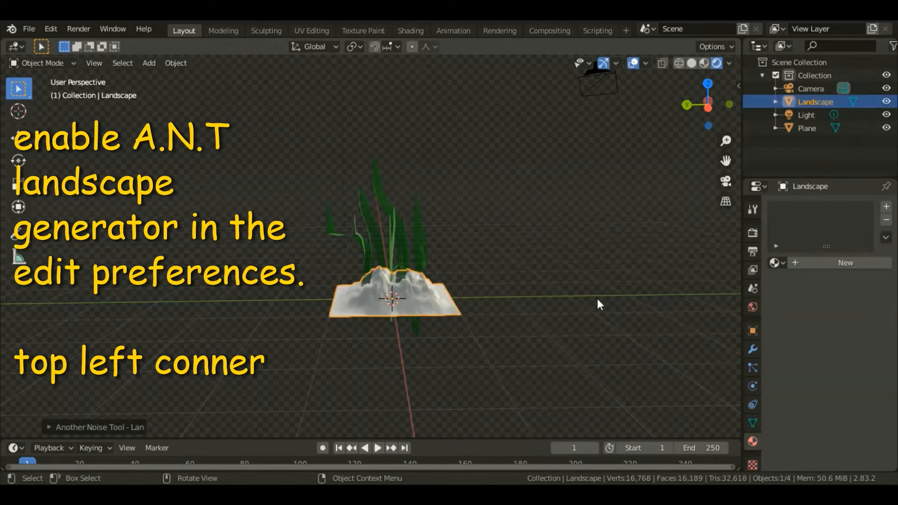
{"action": "key", "text": "s"}
{"action": "key", "text": "z"}
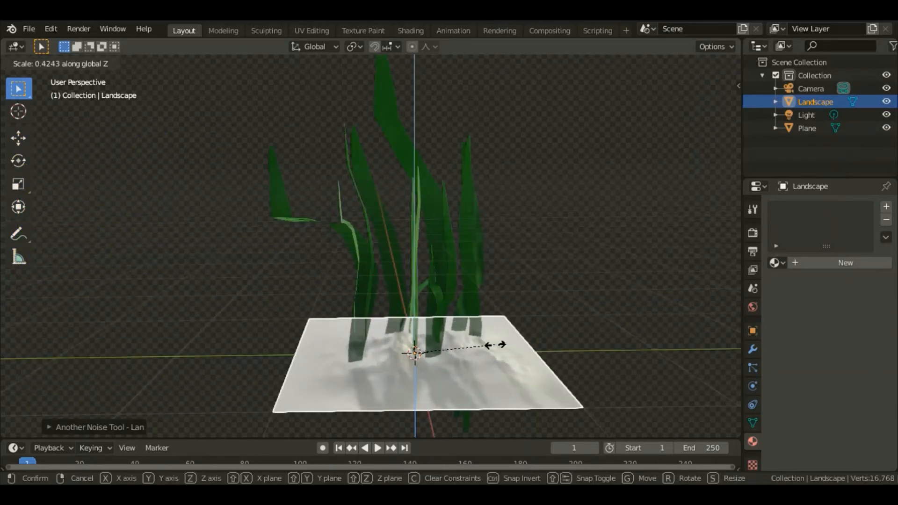
{"action": "left_click", "coordinate": [495, 345]}
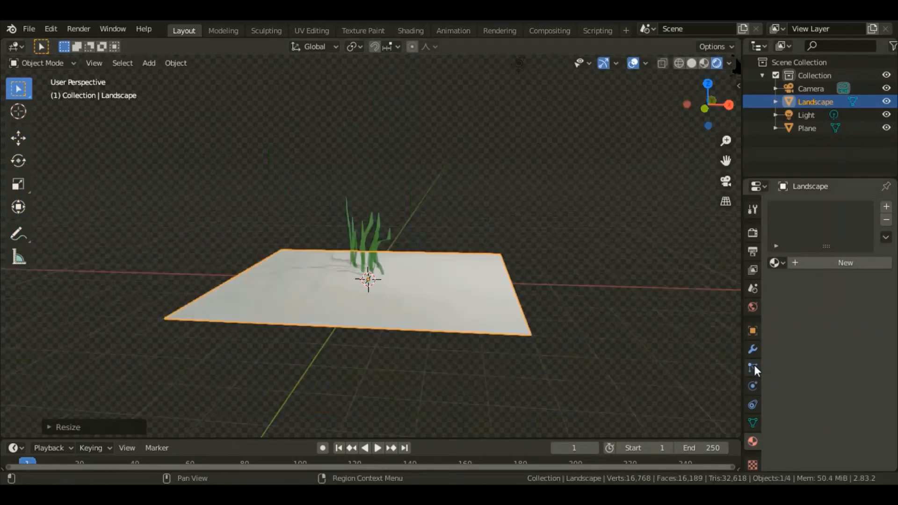
Step: Add a Hair particle system to the Landscape, with the Advanced and Rotation options enabled
{"action": "left_click", "coordinate": [753, 368]}
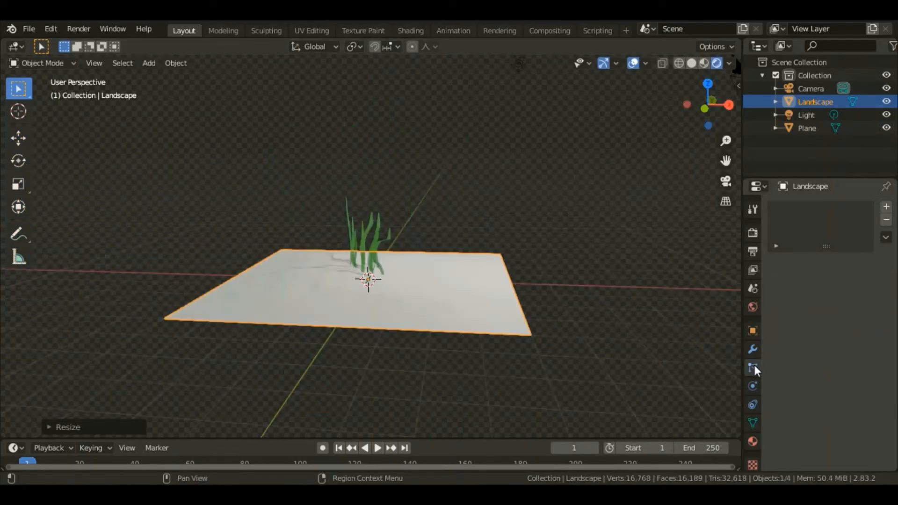
{"action": "left_click", "coordinate": [886, 207]}
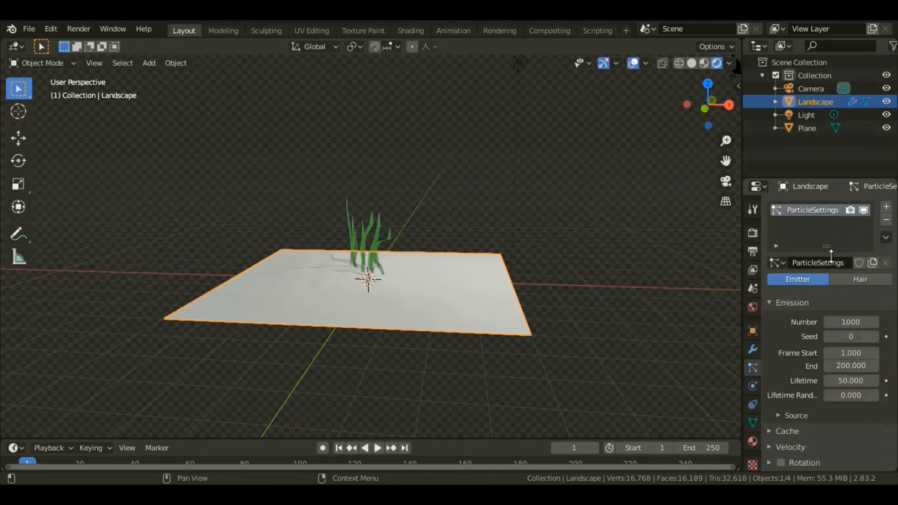
{"action": "left_click", "coordinate": [861, 280]}
{"action": "scroll", "coordinate": [845, 303], "scroll_direction": "down", "scroll_amount": 4}
{"action": "left_click", "coordinate": [840, 217]}
{"action": "left_click", "coordinate": [780, 368]}
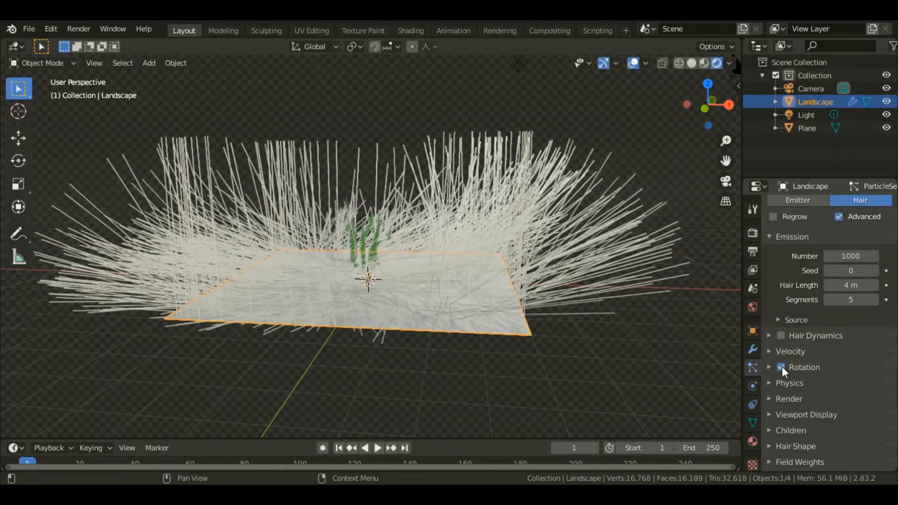
Step: Render the particles as Object with Plane as the instance object and Object Rotation enabled
{"action": "scroll", "coordinate": [782, 366], "scroll_direction": "down", "scroll_amount": 3}
{"action": "left_click", "coordinate": [790, 338]}
{"action": "left_click", "coordinate": [866, 357]}
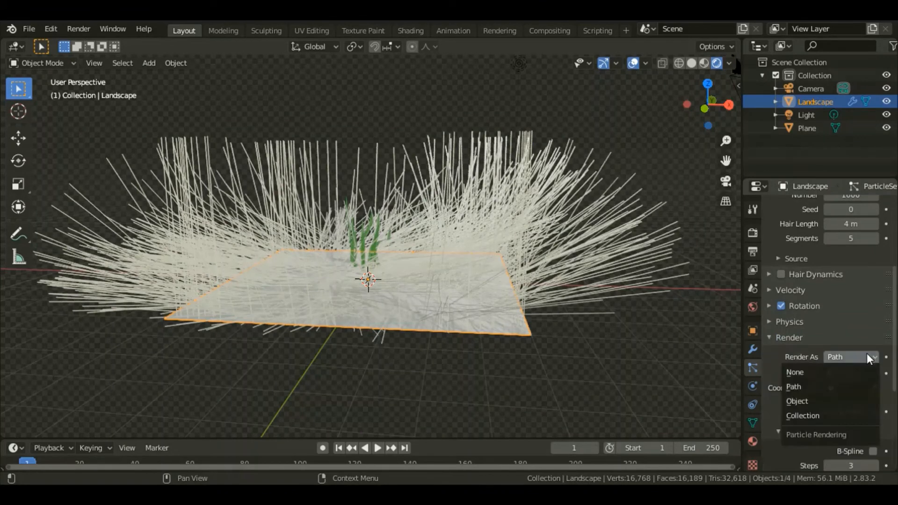
{"action": "left_click", "coordinate": [810, 404]}
{"action": "scroll", "coordinate": [836, 354], "scroll_direction": "down", "scroll_amount": 3}
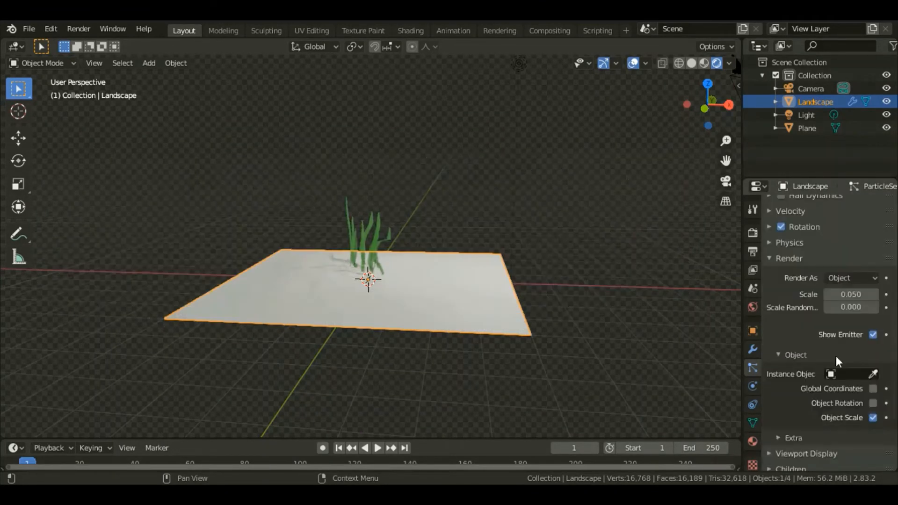
{"action": "left_click", "coordinate": [860, 375]}
{"action": "left_click", "coordinate": [786, 275]}
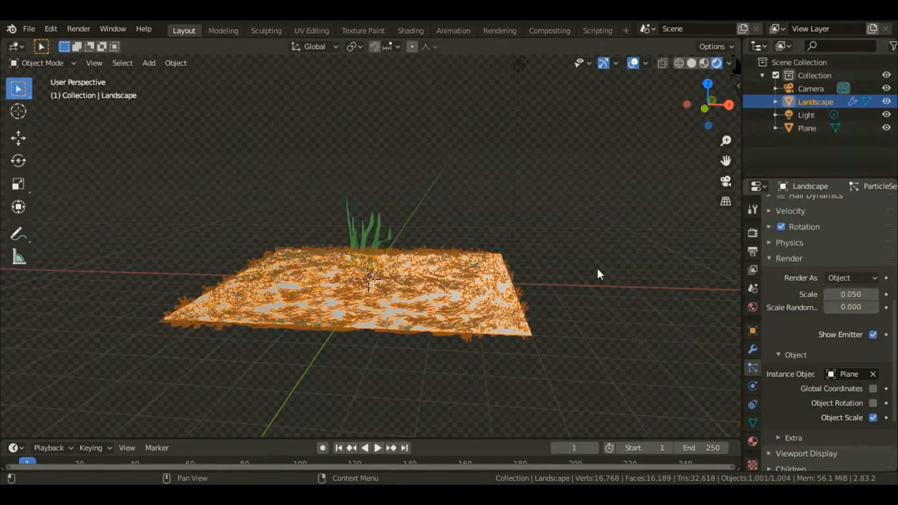
{"action": "scroll", "coordinate": [875, 352], "scroll_direction": "down", "scroll_amount": 3}
{"action": "left_click", "coordinate": [873, 351]}
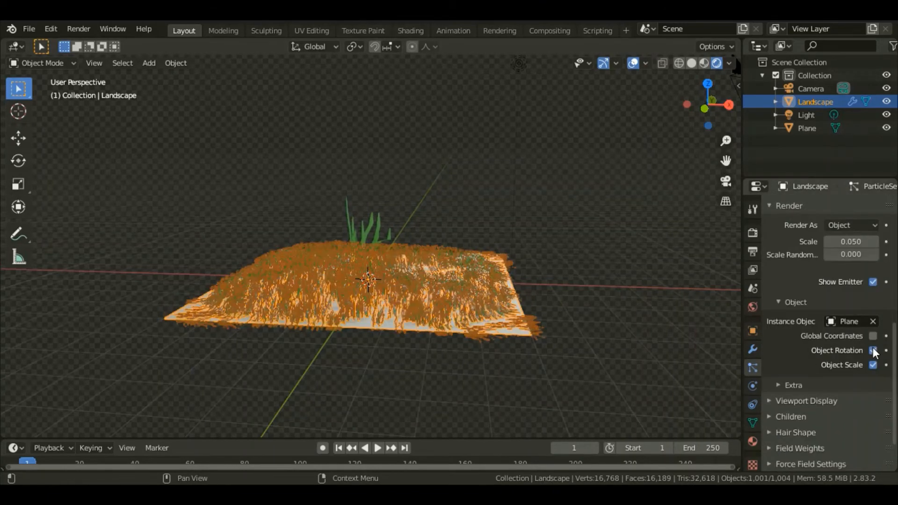
Step: Move the original grass clump along X, off the landscape
{"action": "key", "text": "g"}
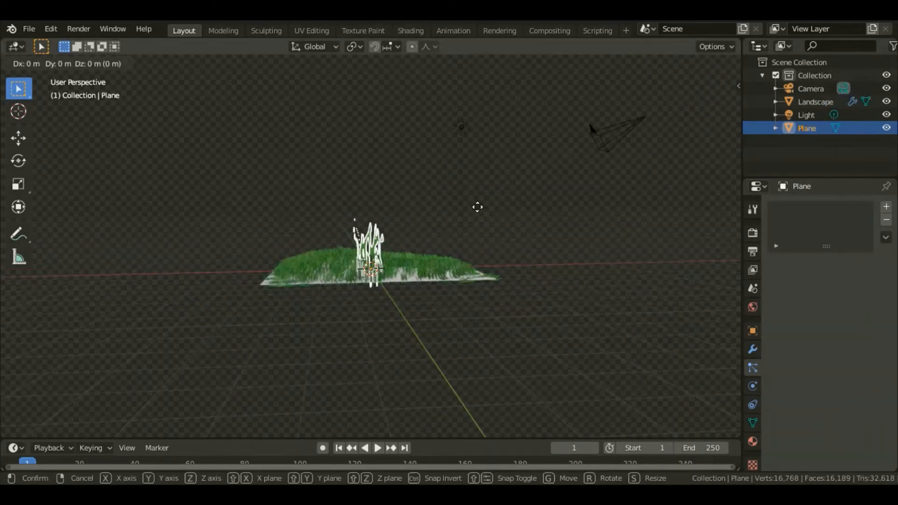
{"action": "key", "text": "x"}
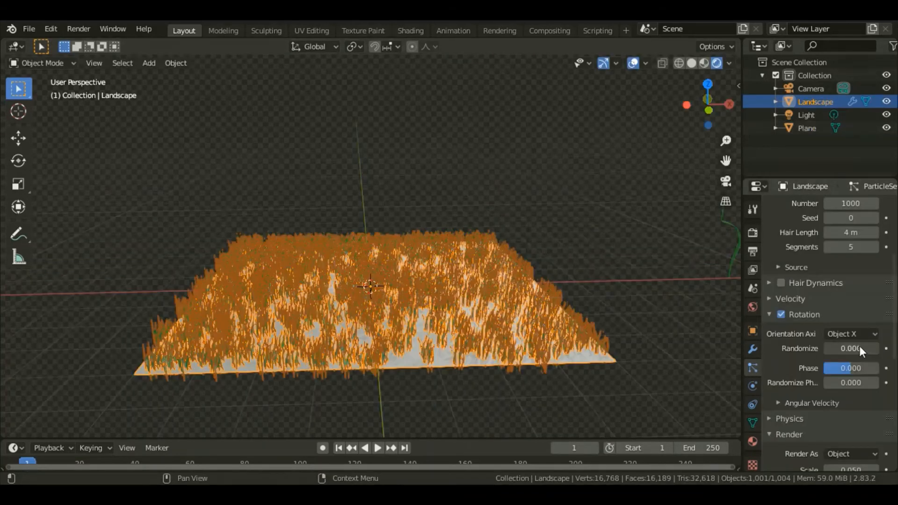
Step: Set the Landscape particles' rotation Randomize to 0.372, Phase to 0.023 and Randomize Phase to 0.209
{"action": "left_click_drag", "start_coordinate": [853, 353], "coordinate": [873, 353]}
{"action": "left_click_drag", "start_coordinate": [851, 369], "coordinate": [872, 383]}
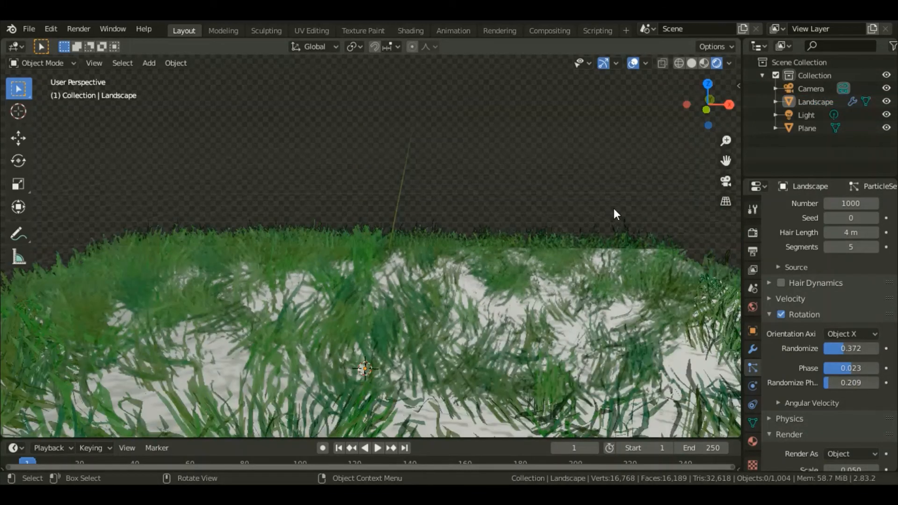
Step: Give the Landscape a new material with a dark brown base color
{"action": "scroll", "coordinate": [614, 208], "scroll_direction": "down", "scroll_amount": 1}
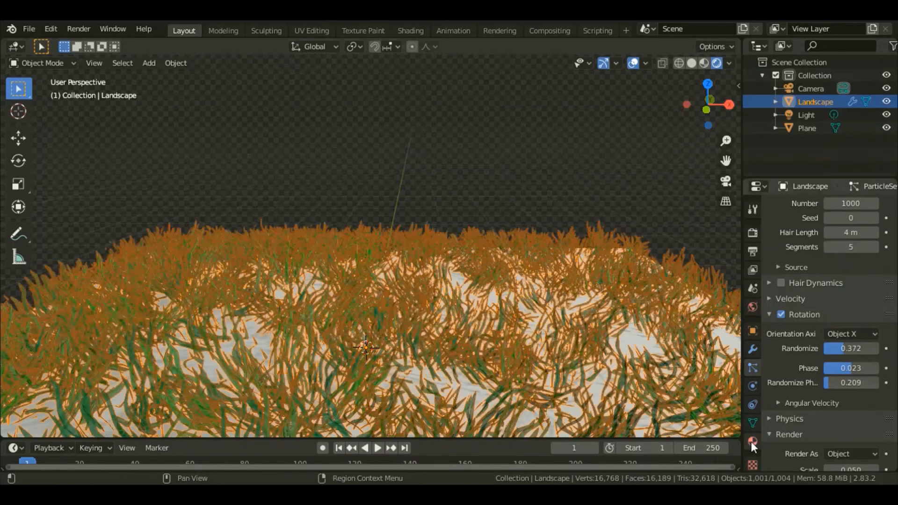
{"action": "left_click", "coordinate": [752, 441]}
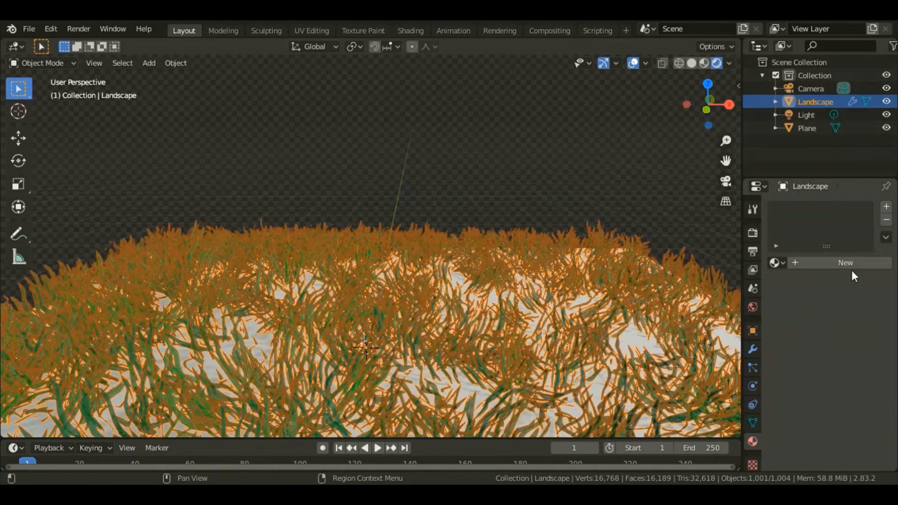
{"action": "left_click", "coordinate": [824, 263]}
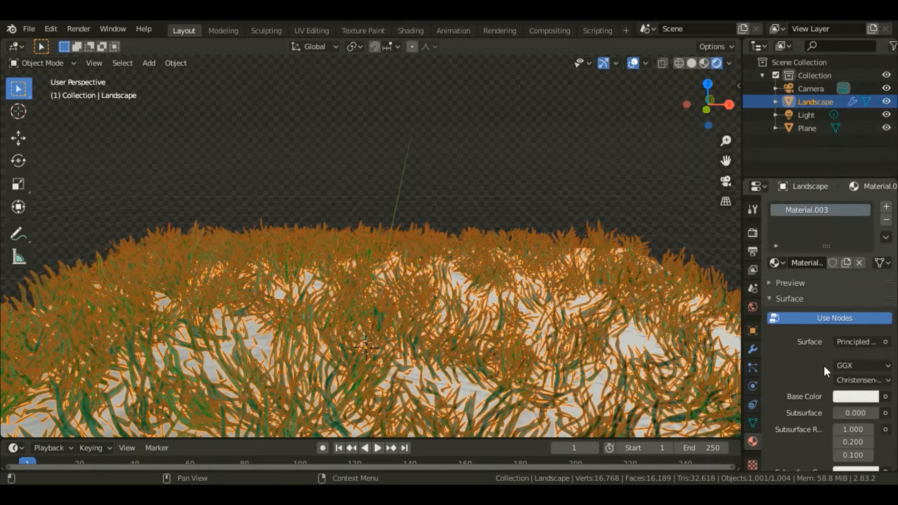
{"action": "scroll", "coordinate": [822, 375], "scroll_direction": "down", "scroll_amount": 4}
{"action": "left_click", "coordinate": [855, 317]}
{"action": "left_click", "coordinate": [787, 214]}
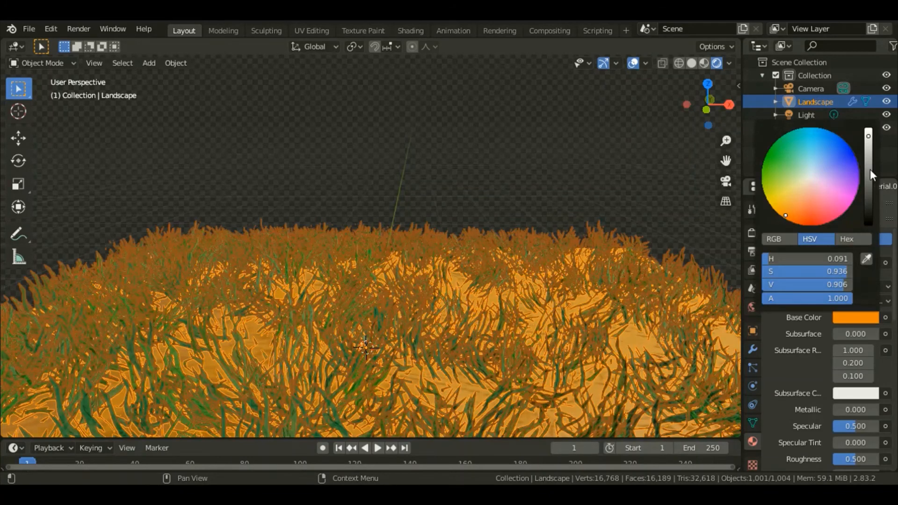
{"action": "left_click_drag", "start_coordinate": [871, 170], "coordinate": [871, 197]}
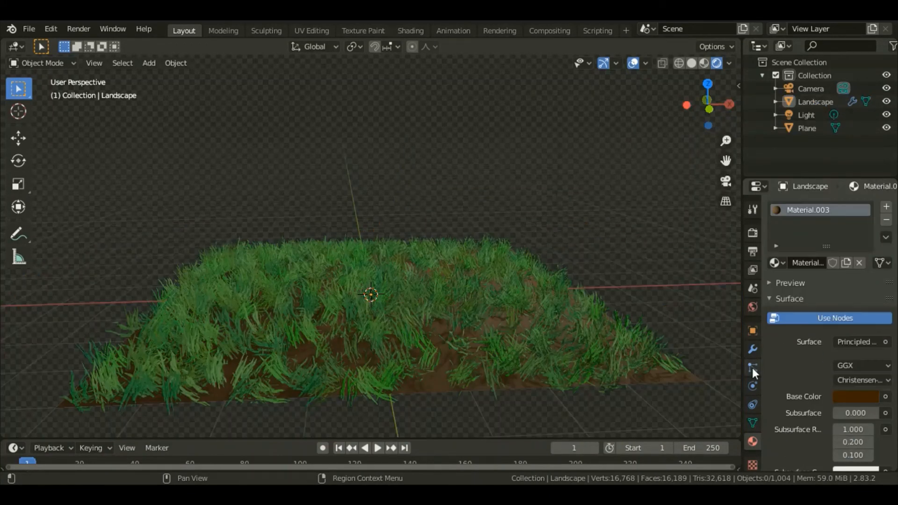
Step: Increase the Landscape's hair particle Number to 5000
{"action": "left_click", "coordinate": [752, 367]}
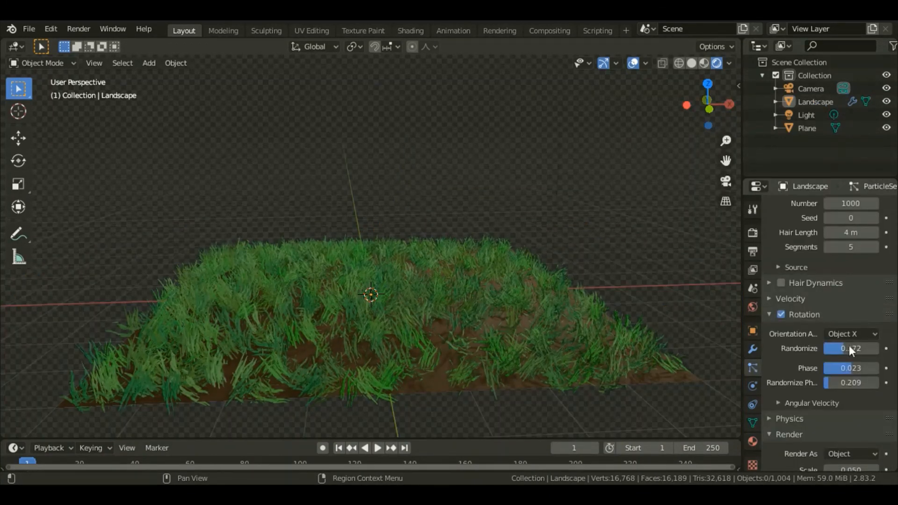
{"action": "scroll", "coordinate": [851, 351], "scroll_direction": "up", "scroll_amount": 6}
{"action": "double_click", "coordinate": [860, 337]}
{"action": "type", "text": "50"}
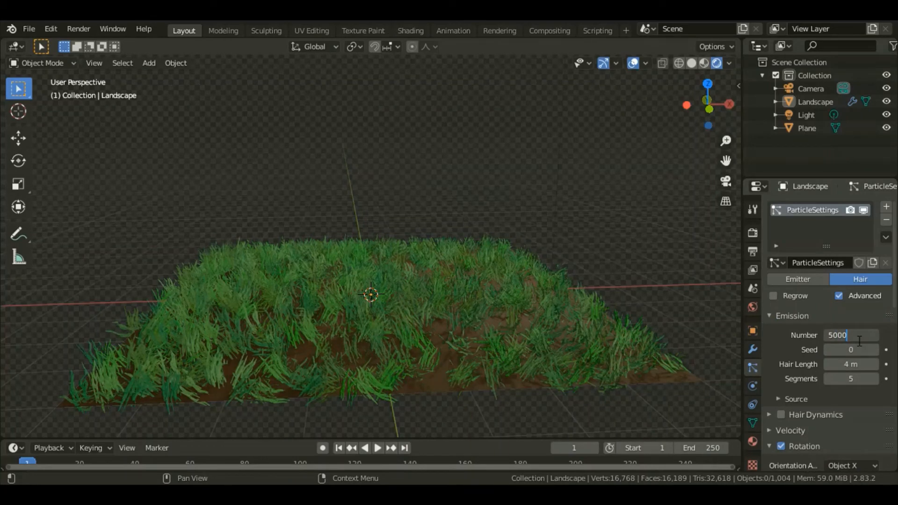
{"action": "key", "text": "Return"}
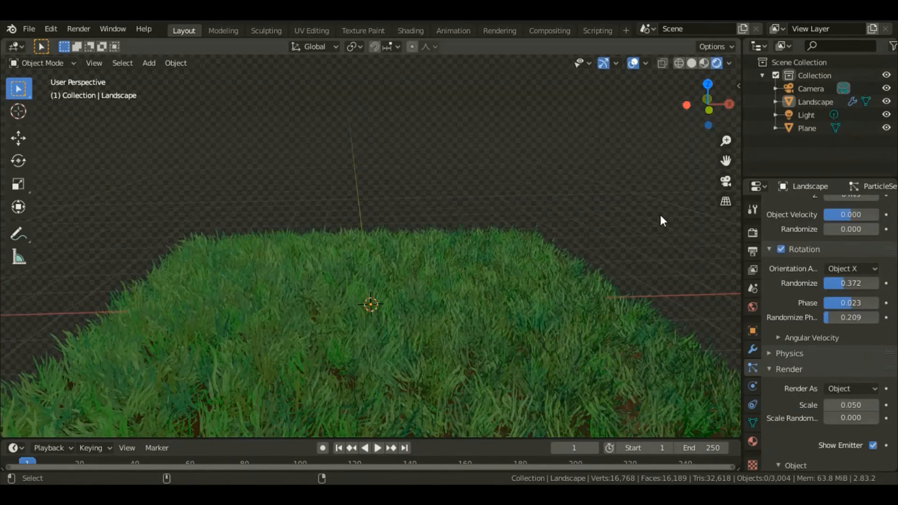
Step: Reposition the camera at about X -0.31, Y -9.72, Z 2.36 to frame the grass and increase its focal length
{"action": "key", "text": "KP_0"}
{"action": "left_click", "coordinate": [507, 143]}
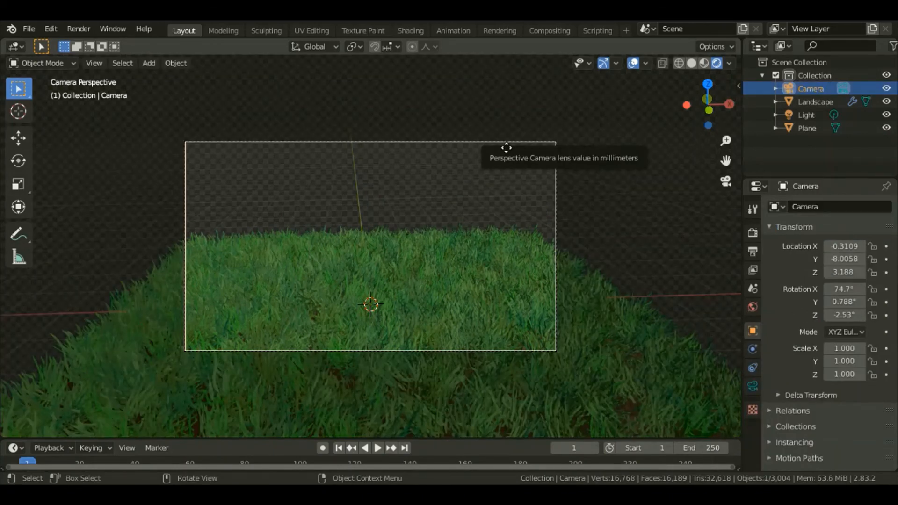
{"action": "key", "text": "g"}
{"action": "key", "text": "z"}
{"action": "left_click", "coordinate": [584, 187]}
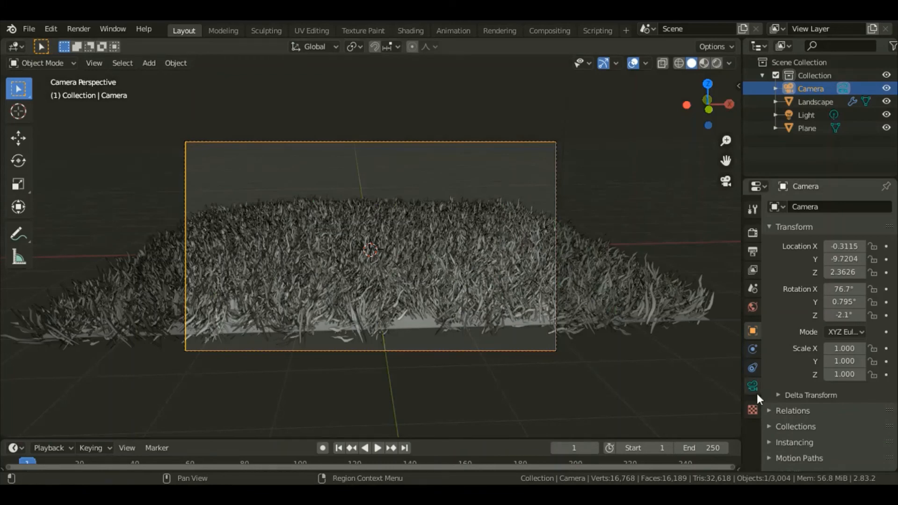
{"action": "left_click", "coordinate": [754, 388]}
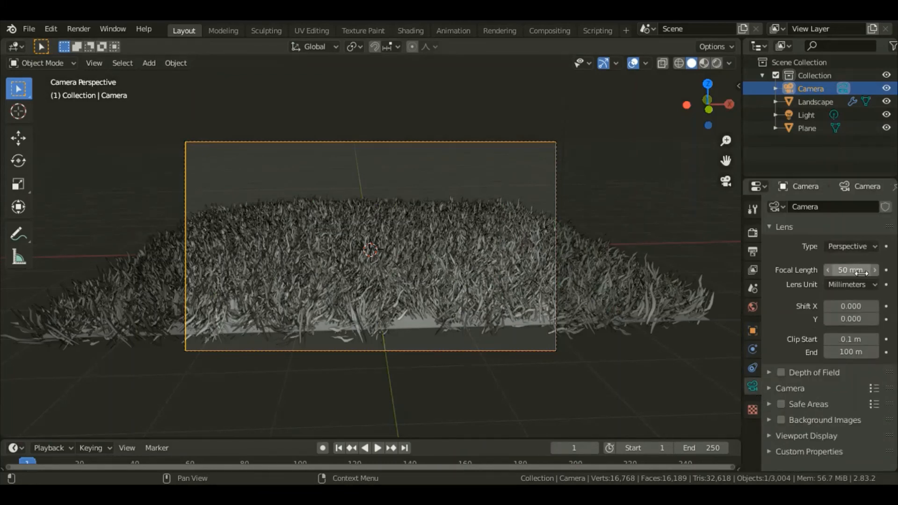
{"action": "left_click_drag", "start_coordinate": [861, 270], "coordinate": [879, 270]}
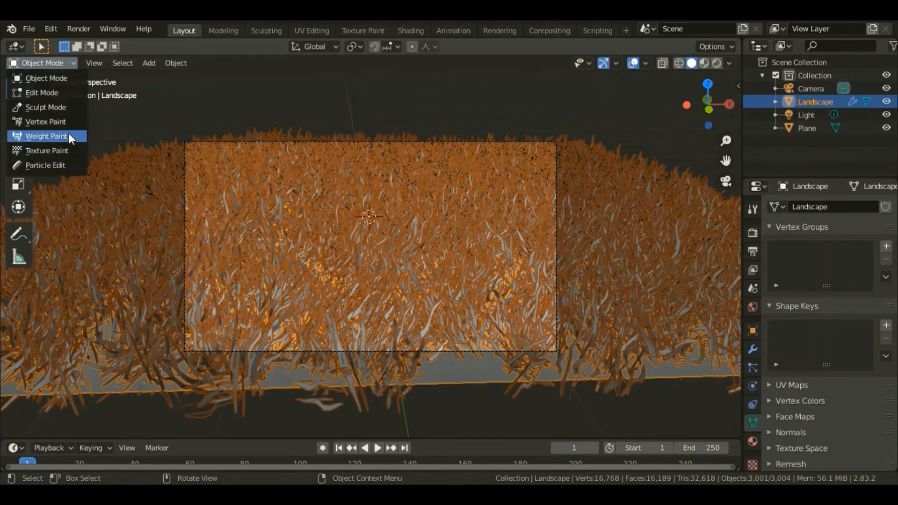
Step: Start weight painting a vertex group on the Landscape and assign Group as the particle system's Density vertex group
{"action": "left_click", "coordinate": [69, 135]}
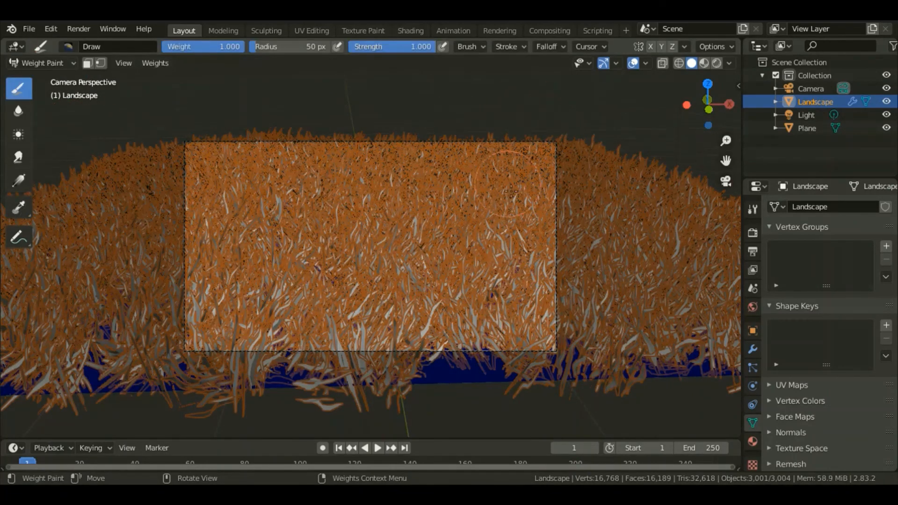
{"action": "left_click", "coordinate": [499, 200]}
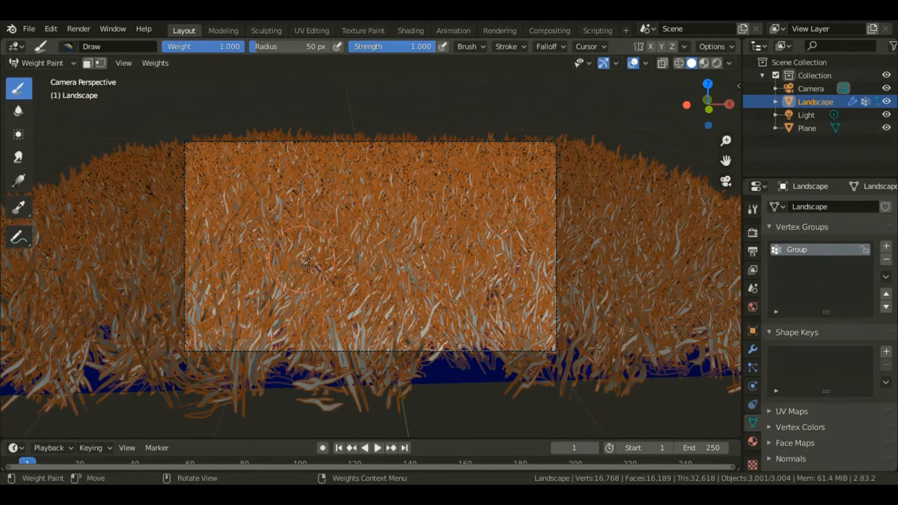
{"action": "left_click", "coordinate": [753, 367]}
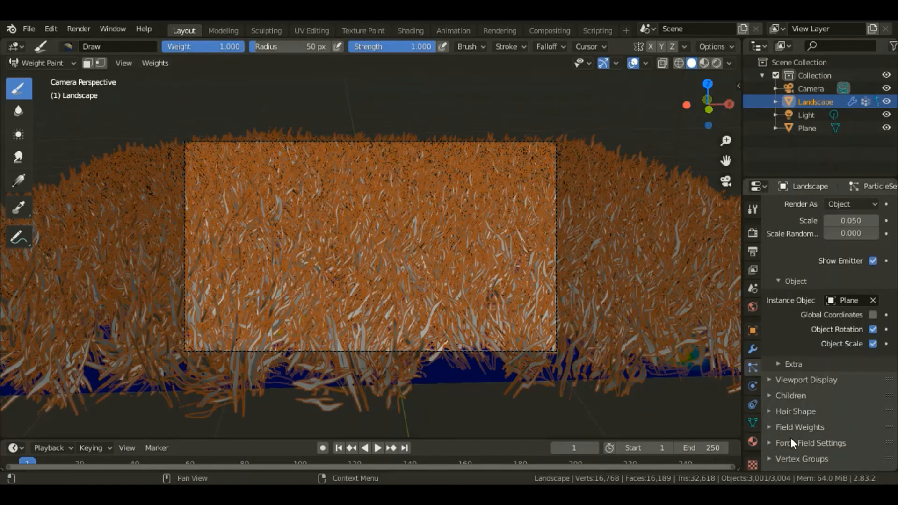
{"action": "scroll", "coordinate": [791, 437], "scroll_direction": "down", "scroll_amount": 2}
{"action": "left_click", "coordinate": [804, 431]}
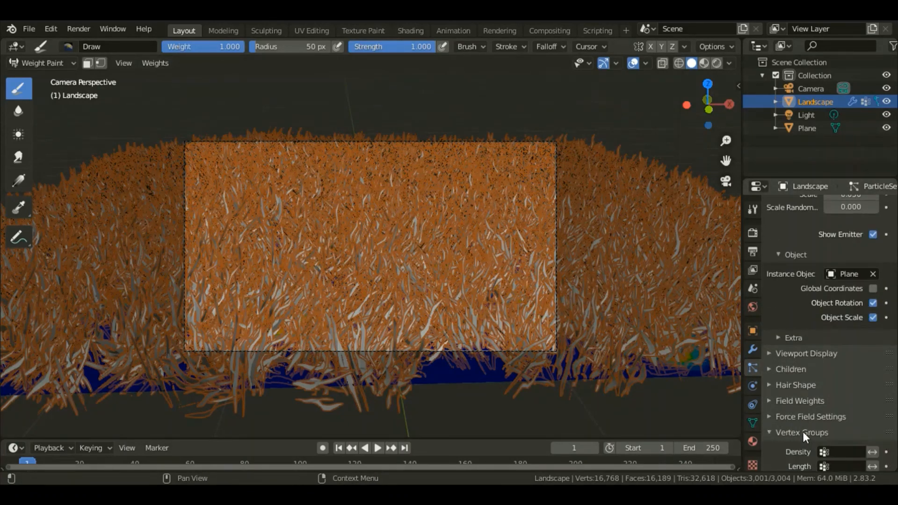
{"action": "scroll", "coordinate": [803, 430], "scroll_direction": "down", "scroll_amount": 5}
{"action": "left_click", "coordinate": [845, 327]}
{"action": "left_click", "coordinate": [783, 347]}
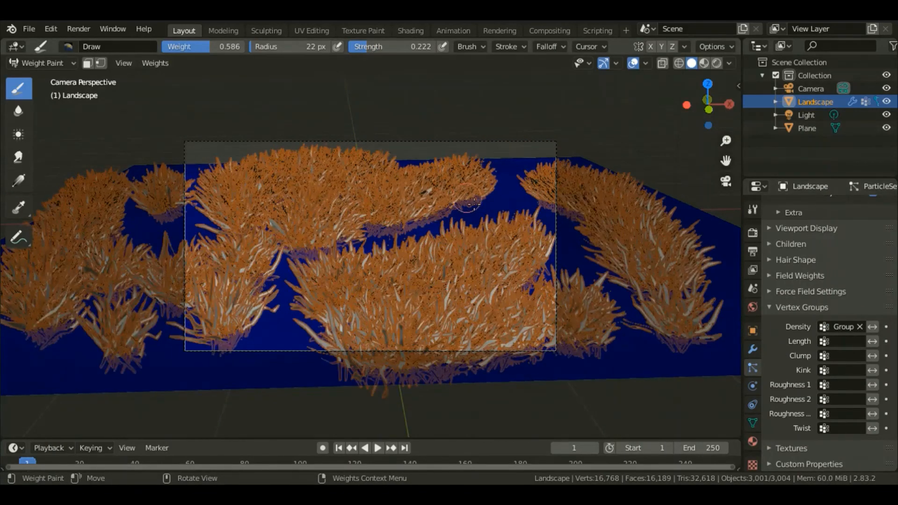
Step: Paint grass density across the Landscape's bare areas with weight 0.586, radius 22 px and strength 0.222
{"action": "left_click_drag", "start_coordinate": [467, 198], "coordinate": [519, 198]}
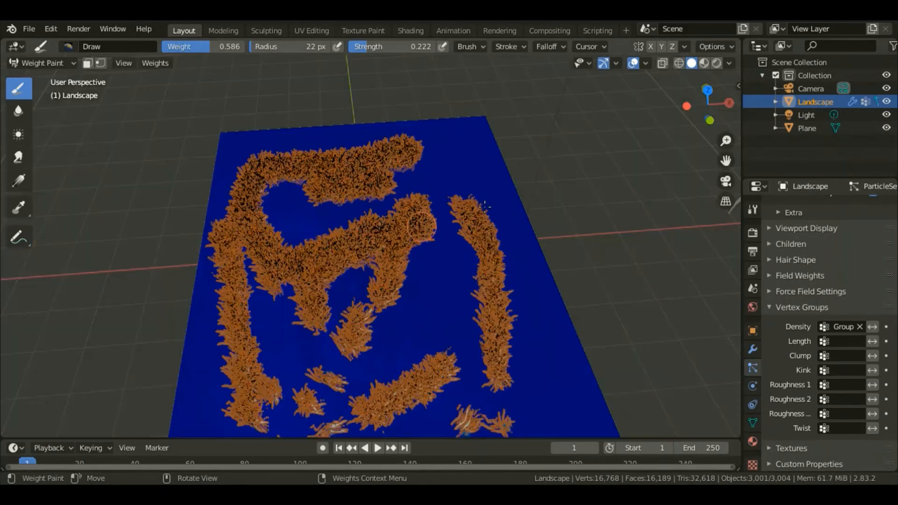
{"action": "mouse_move", "coordinate": [421, 388]}
{"action": "left_mouse_down"}
{"action": "mouse_move", "coordinate": [355, 335]}
{"action": "mouse_move", "coordinate": [257, 381]}
{"action": "mouse_move", "coordinate": [321, 205]}
{"action": "left_mouse_up"}
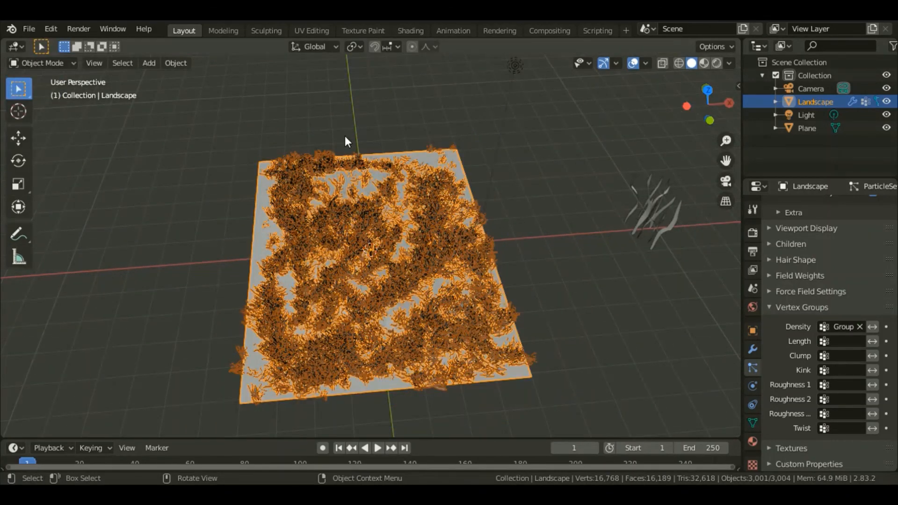
Step: Inspect the grass through the camera with rendered shading
{"action": "left_click", "coordinate": [726, 181]}
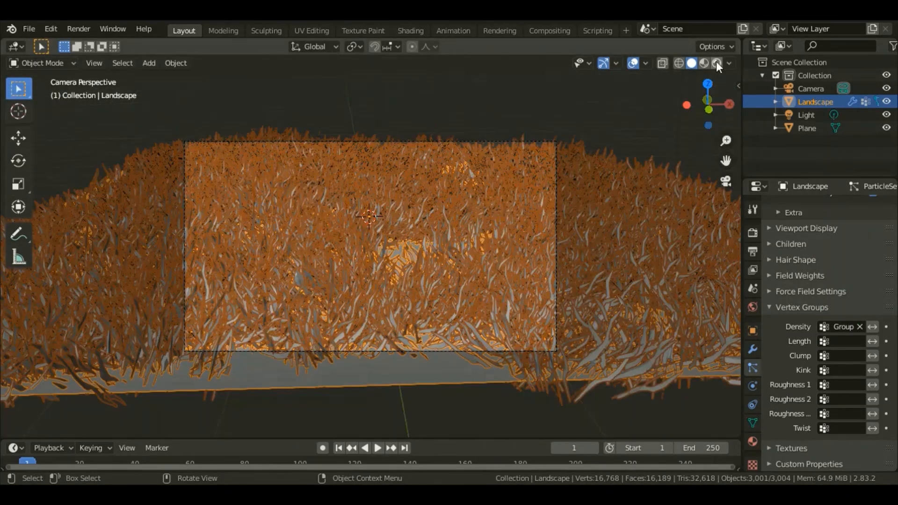
{"action": "left_click", "coordinate": [717, 63]}
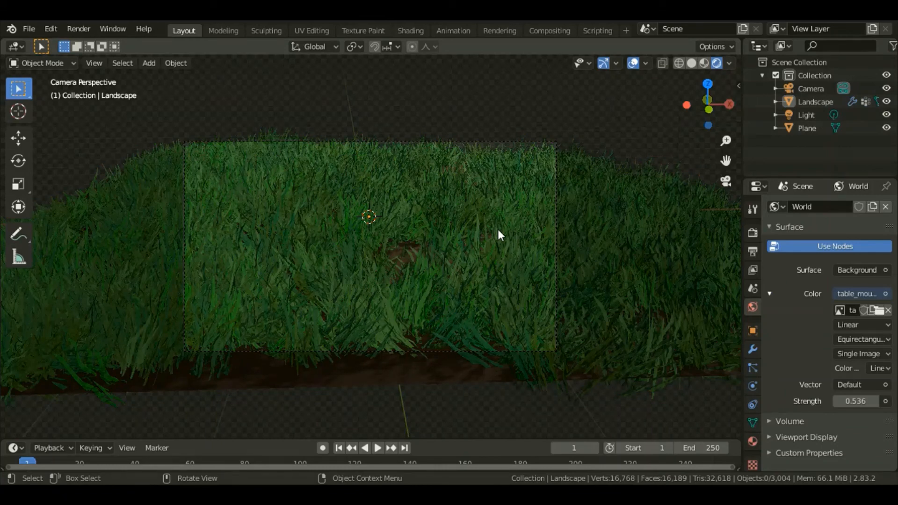
{"action": "scroll", "coordinate": [498, 230], "scroll_direction": "up", "scroll_amount": 3}
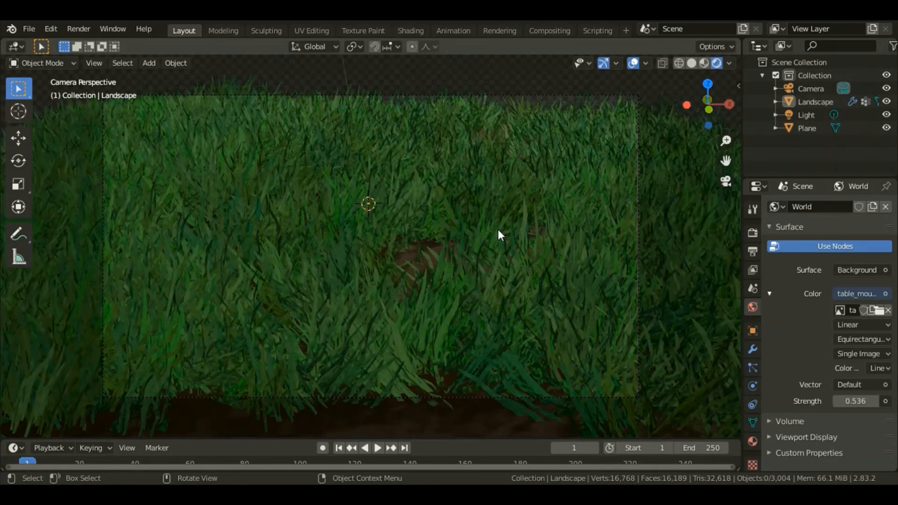